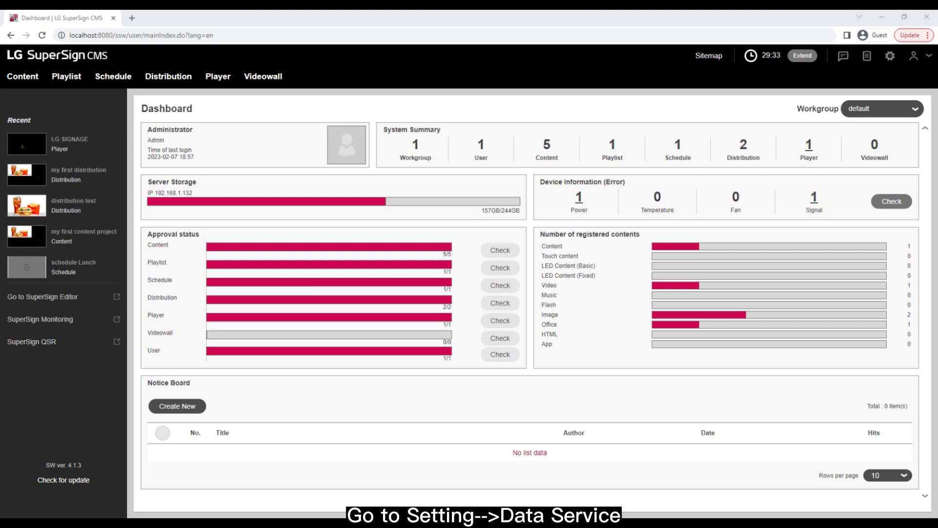
Open the Data service list in Settings and start a new data service
left_click(890, 58)
left_click(891, 57)
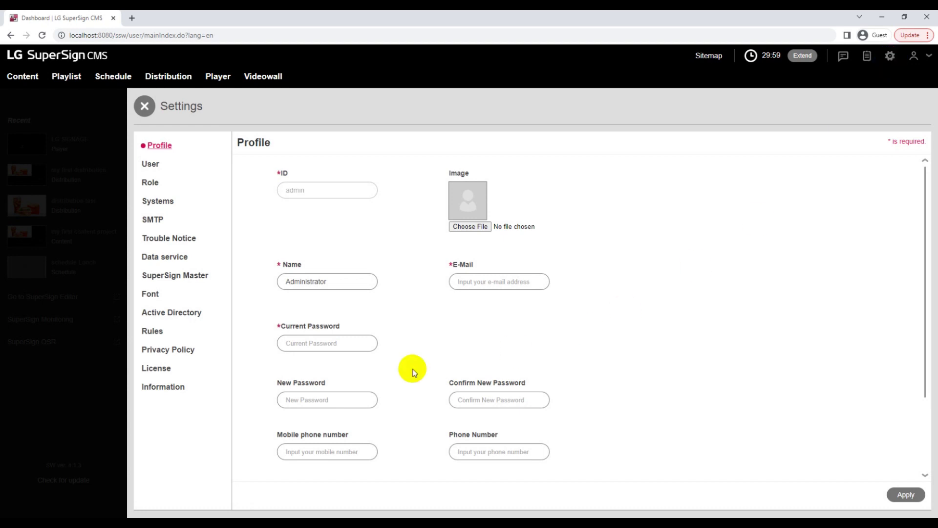
left_click(167, 262)
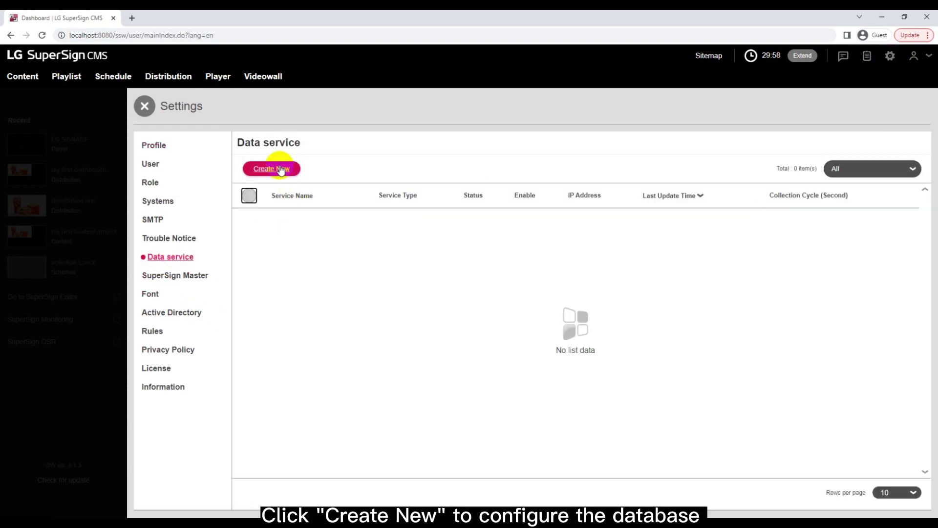
left_click(281, 169)
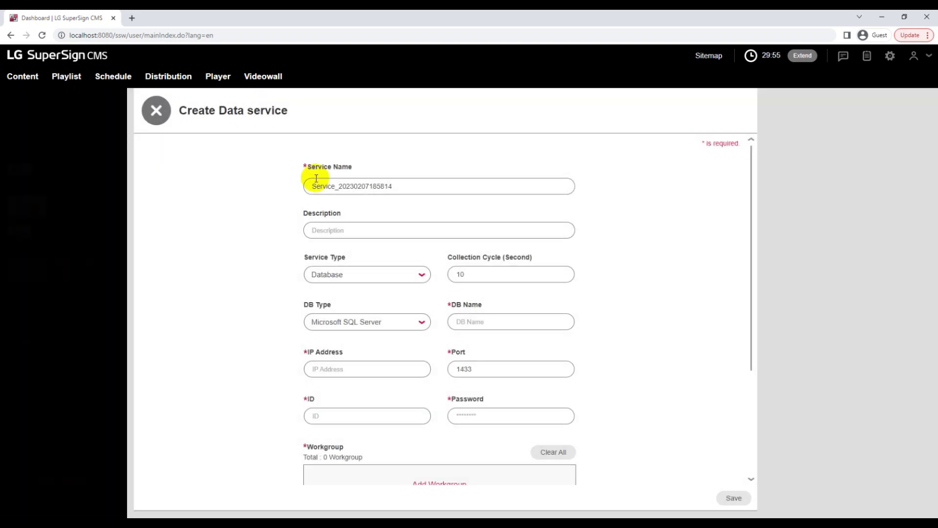
Name the service Excel_Menu, describe it as Food Store, choose Excel type, and select the 10-second collection cycle
left_click_drag(315, 182, 465, 182)
type("Excel_Menu")
left_click(377, 233)
type("Food Store")
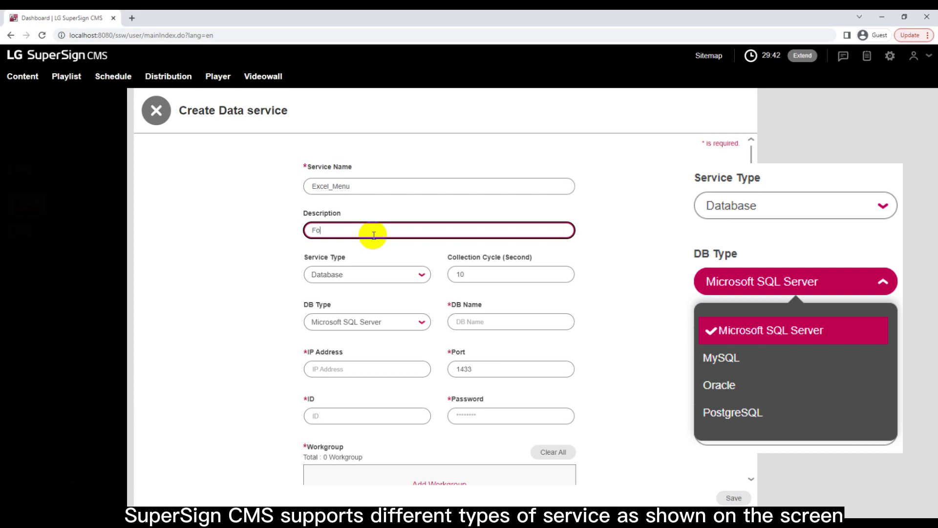
left_click(376, 275)
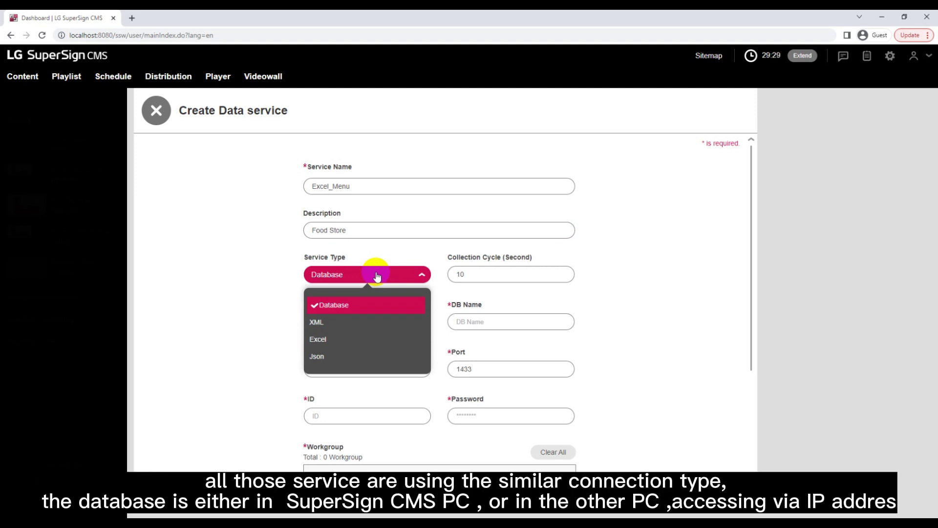
left_click(316, 341)
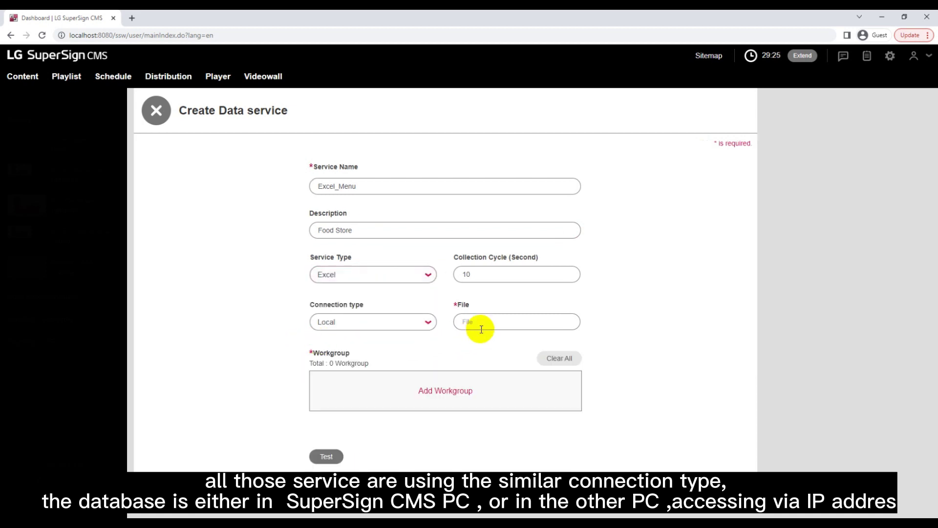
left_click_drag(482, 272, 440, 269)
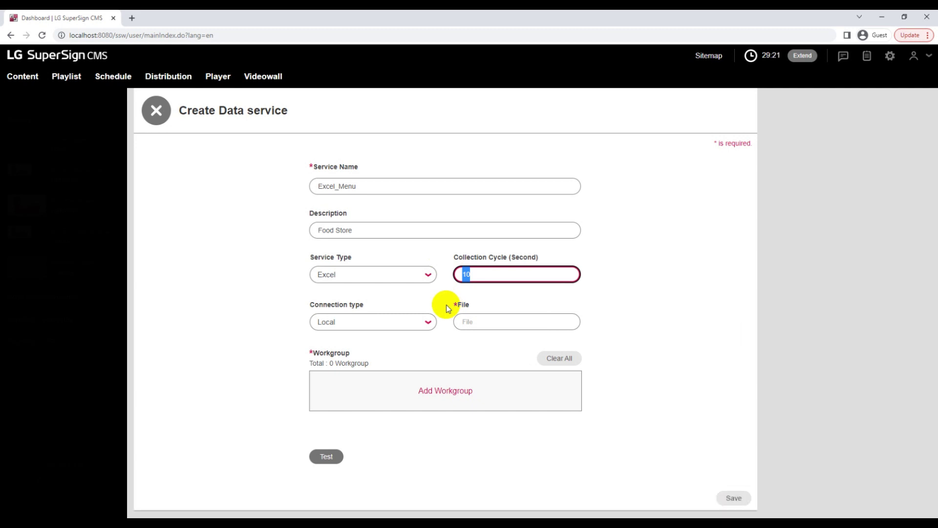
Set the connection type to SMB/CIFS with IP 192.168.1.107 and the login ID
left_click(357, 326)
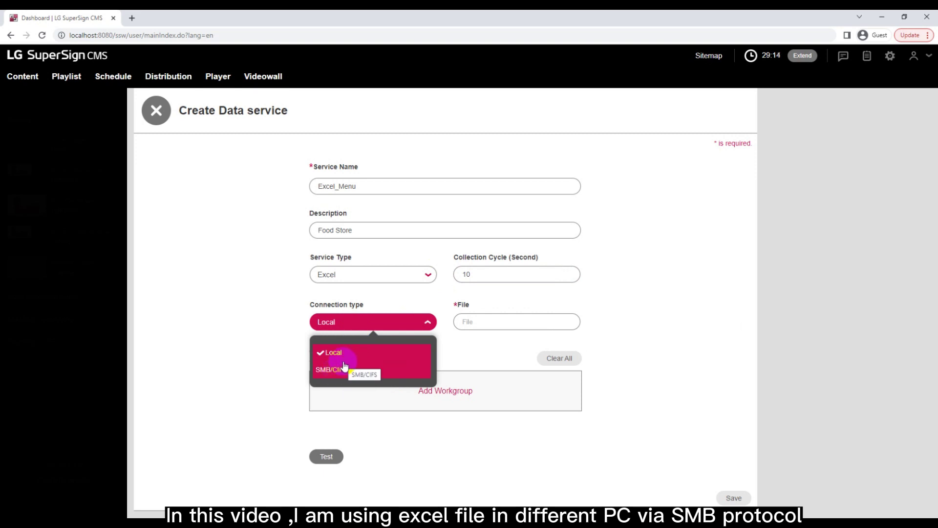
left_click(344, 367)
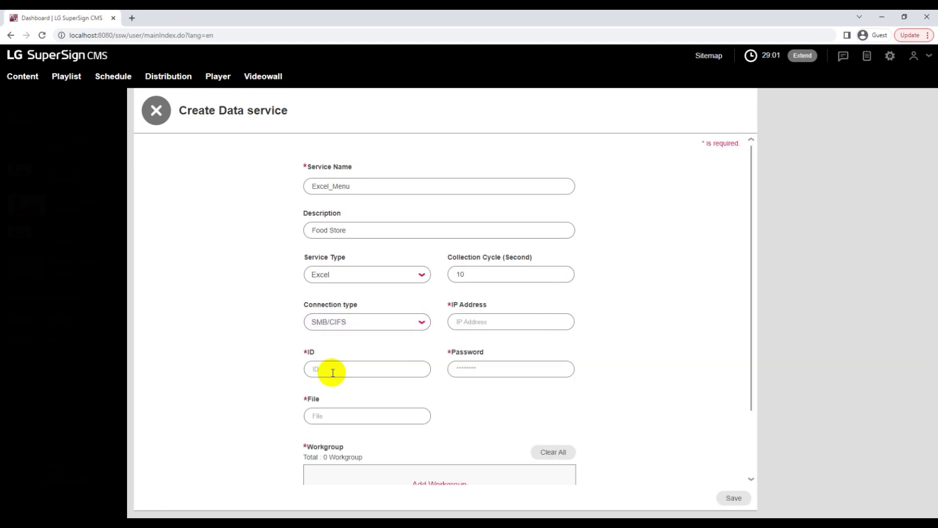
left_click(500, 322)
type("192.168.1.107")
key("Tab")
type("admin")
key("Tab")
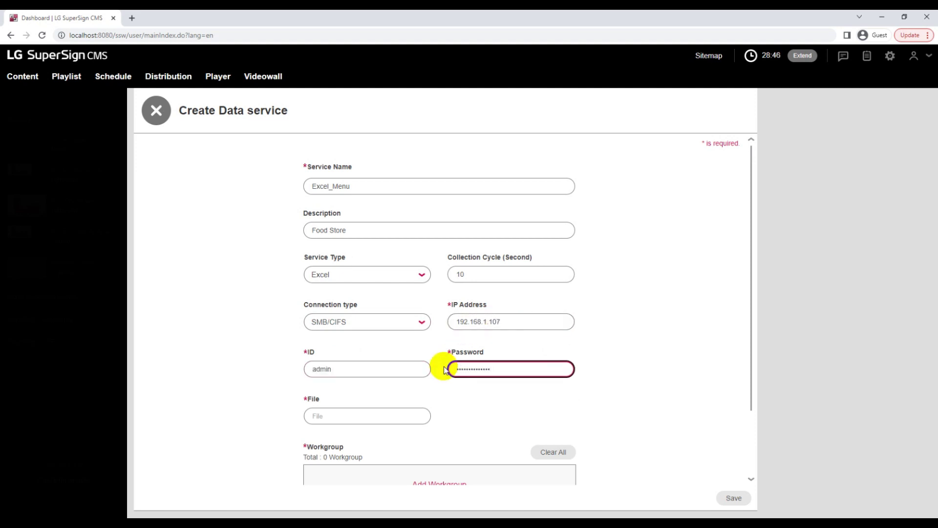
Enter file path sparkvisoin/cms/menu.xlsx and add the default workgroup
left_click(352, 416)
type("sparkvisoin/cms/menu.")
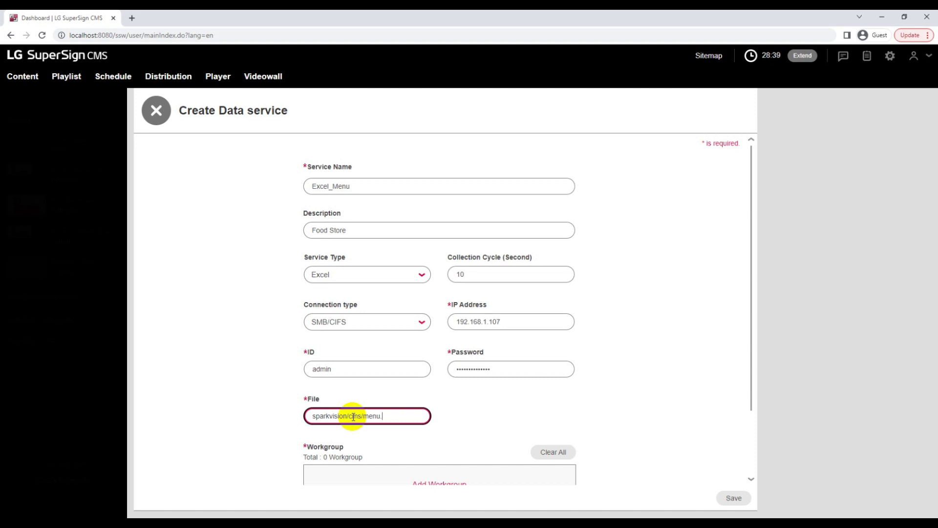
type("xlsx")
scroll(482, 414, "down", 2)
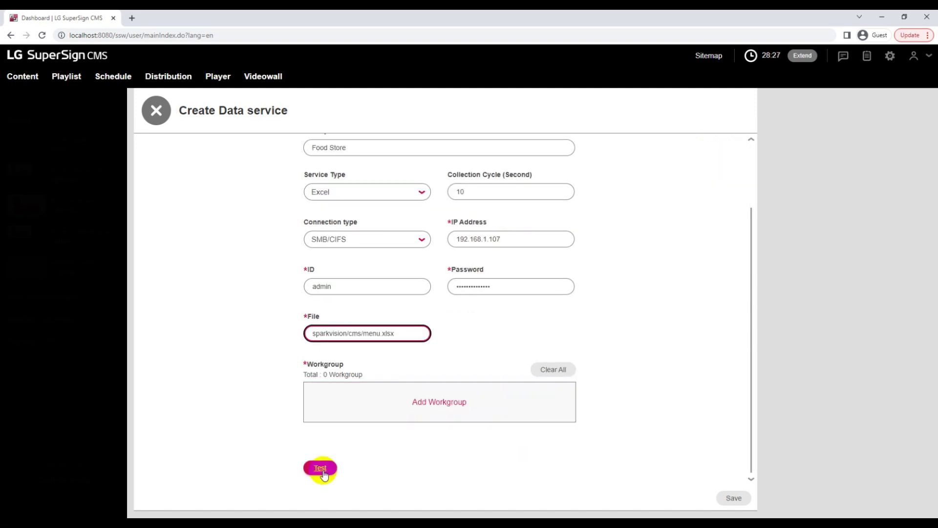
left_click(442, 411)
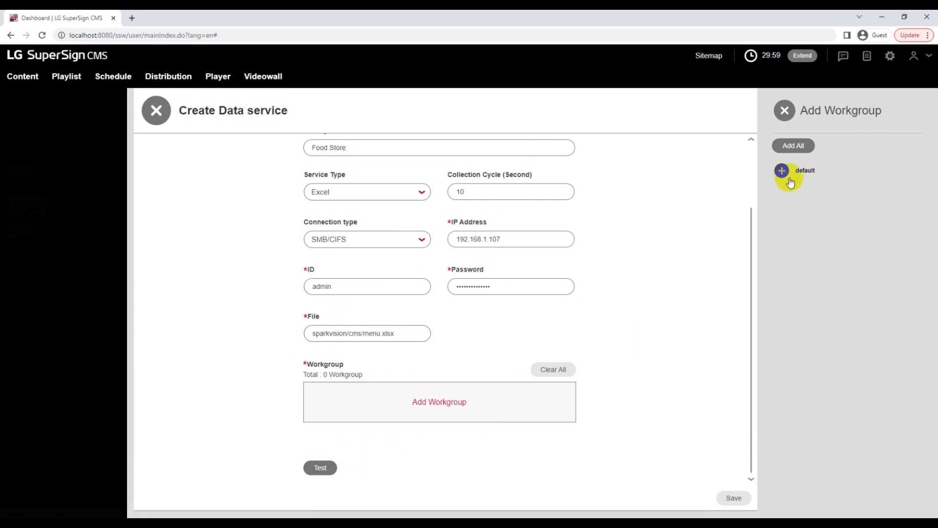
left_click(783, 171)
scroll(352, 447, "down", 1)
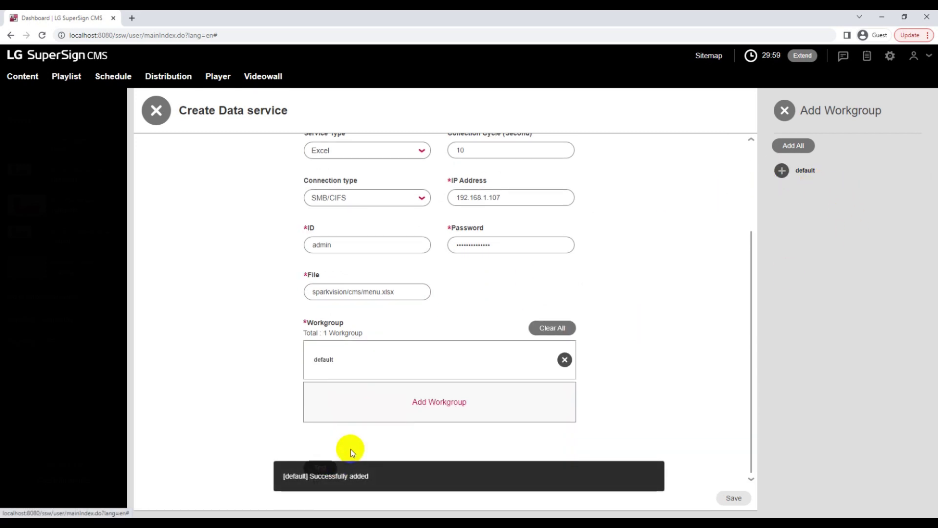
Run the connection test to show the menu.xlsx Data preview
left_click(325, 468)
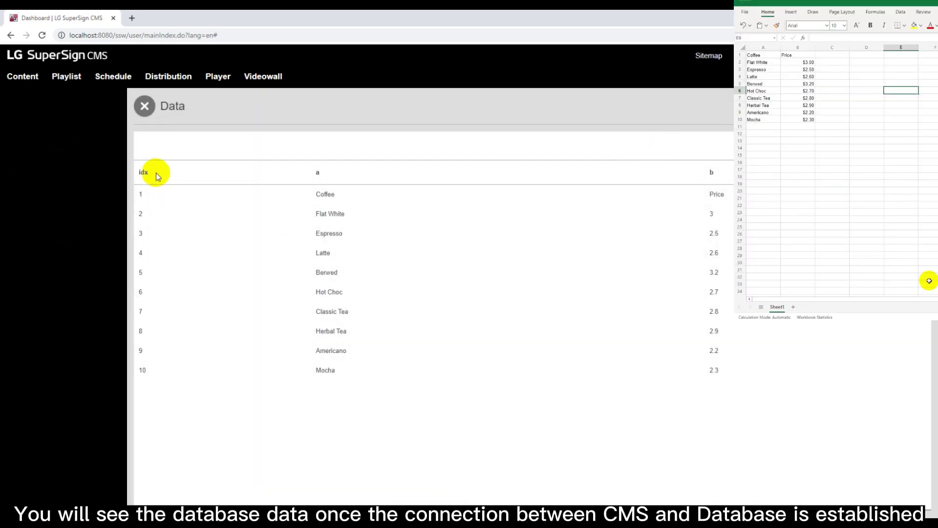
left_click_drag(140, 195, 772, 400)
left_click(869, 244)
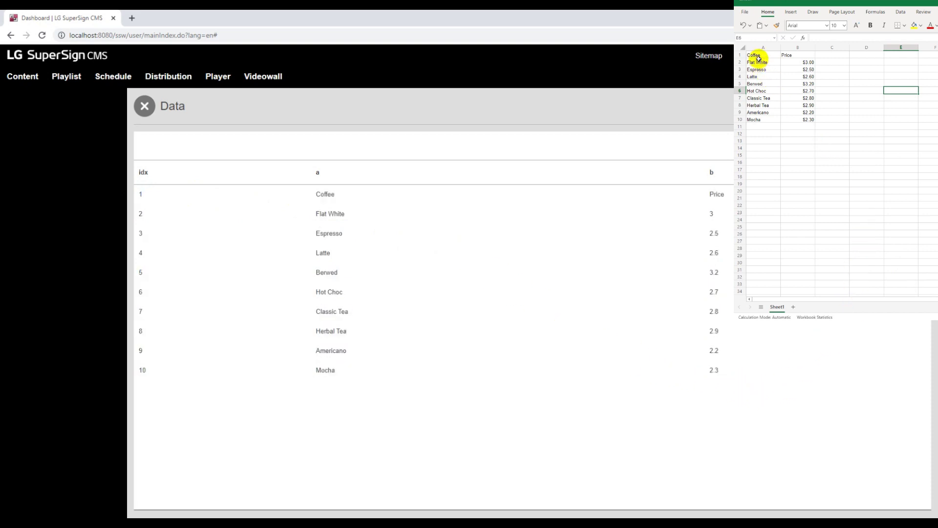
Compare the preview's Coffee-to-Mocha rows and prices against spreadsheet cells A1:B10
left_click_drag(759, 56, 756, 119)
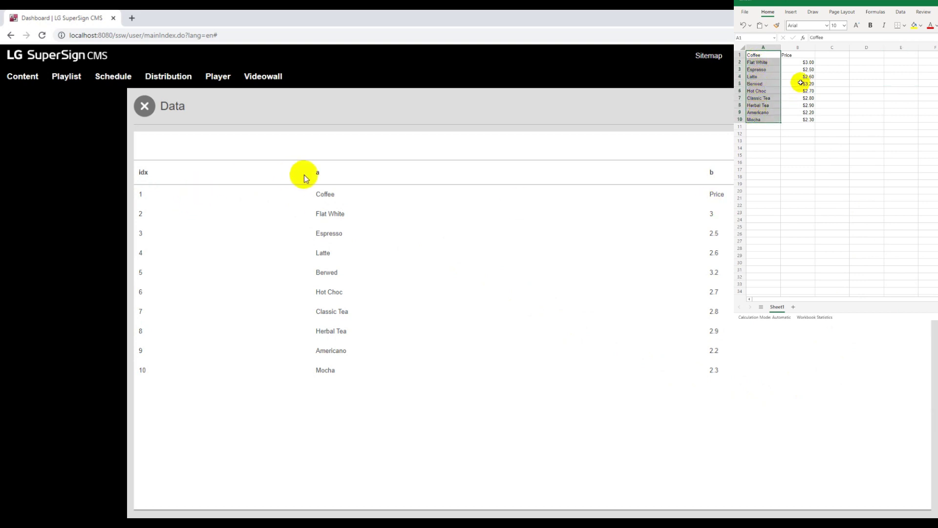
left_click_drag(806, 56, 809, 74)
left_click_drag(315, 173, 329, 205)
left_click_drag(809, 73, 807, 118)
left_click_drag(328, 205, 691, 209)
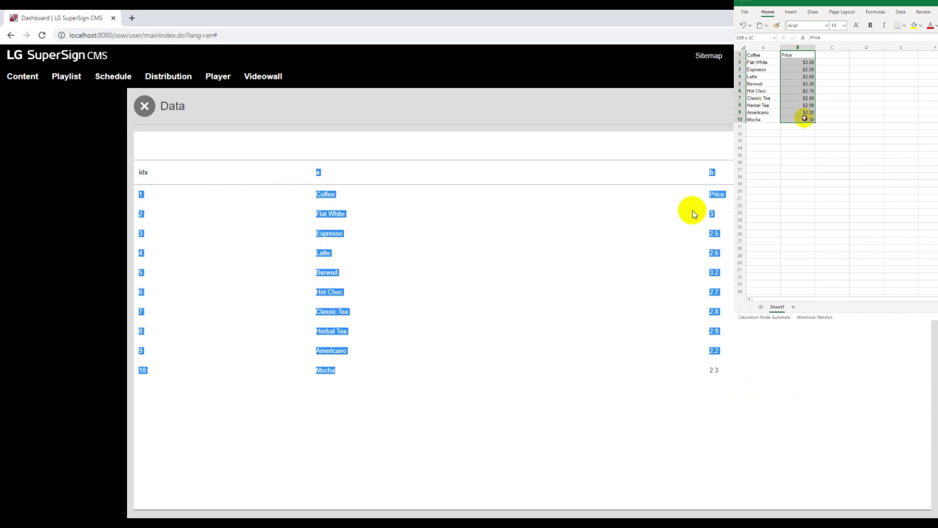
left_click(691, 209)
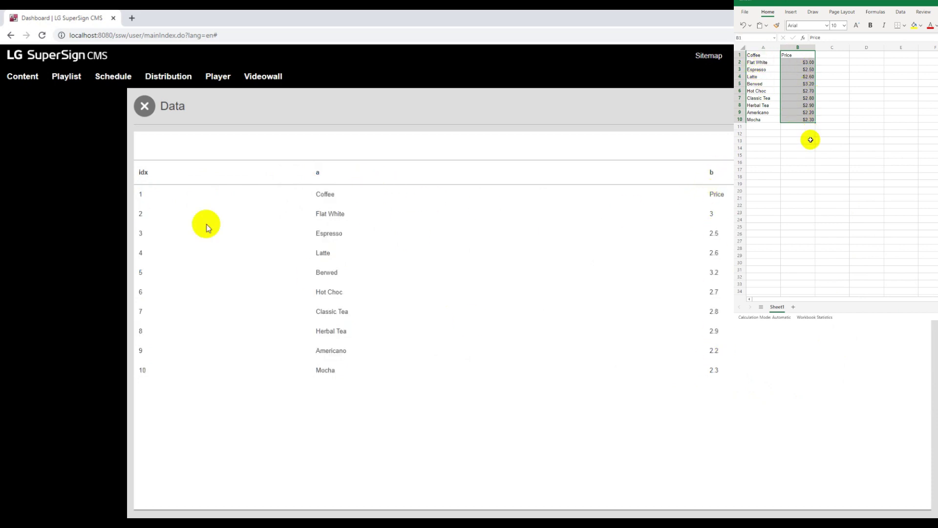
left_click(786, 161)
left_click_drag(753, 55, 808, 120)
left_click(809, 119)
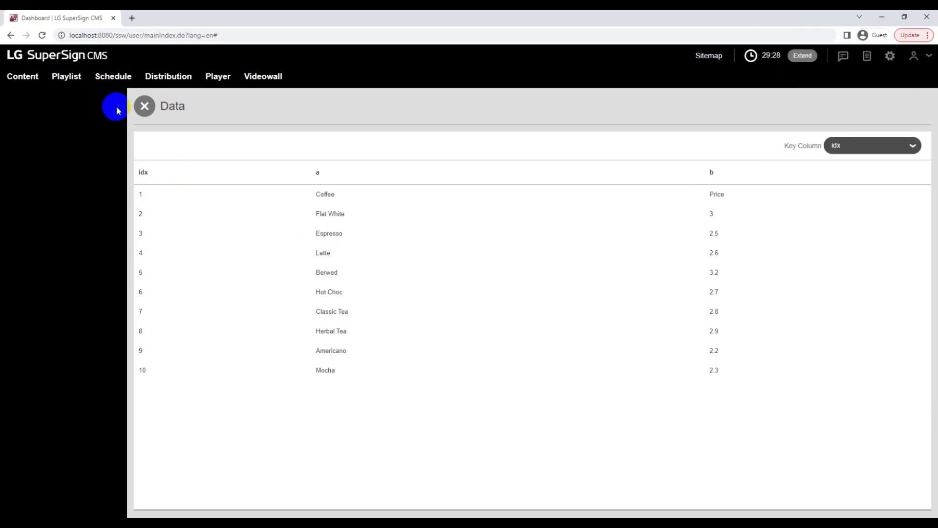
Close the preview, save Excel_Menu, dismiss the alert, and switch Enable to ON
left_click(143, 107)
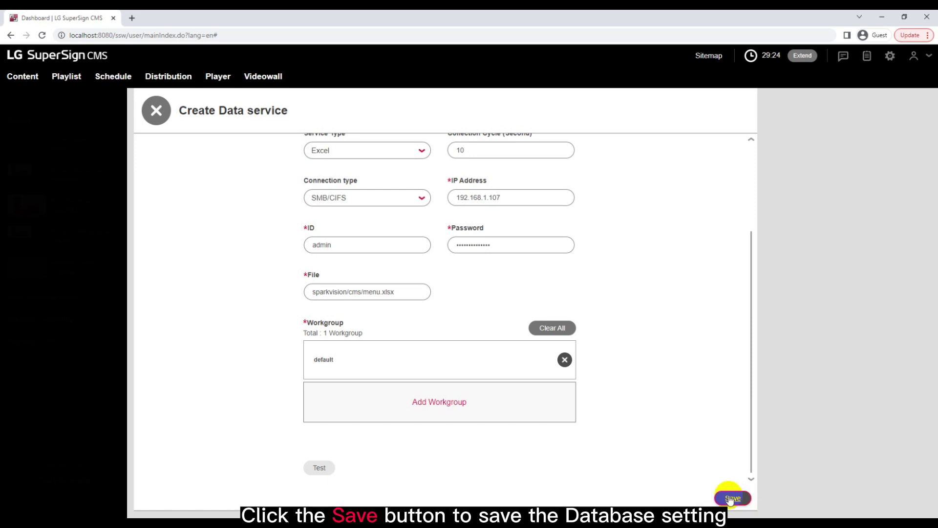
left_click(731, 499)
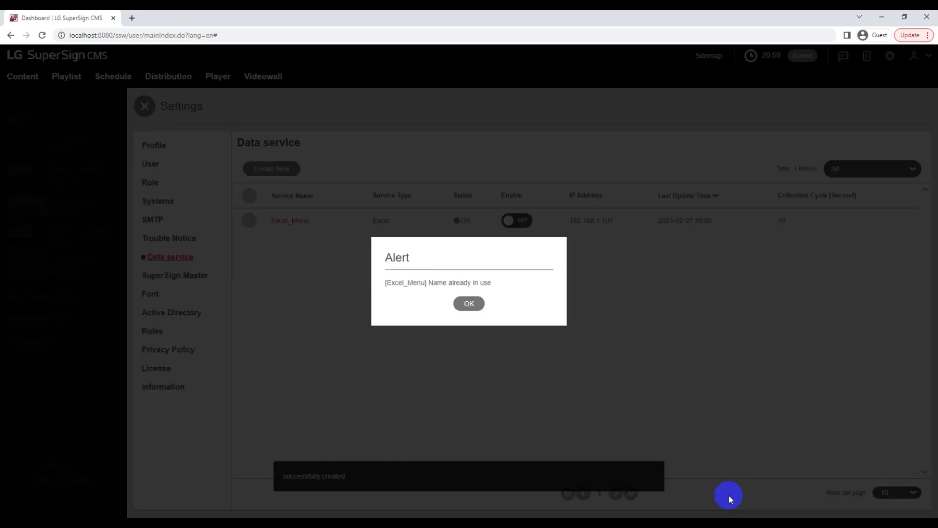
left_click(467, 305)
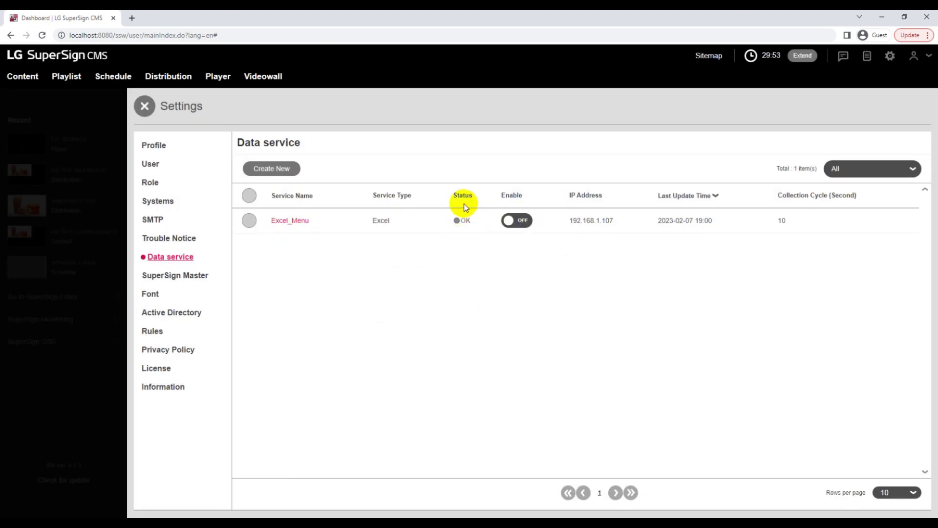
left_click(509, 221)
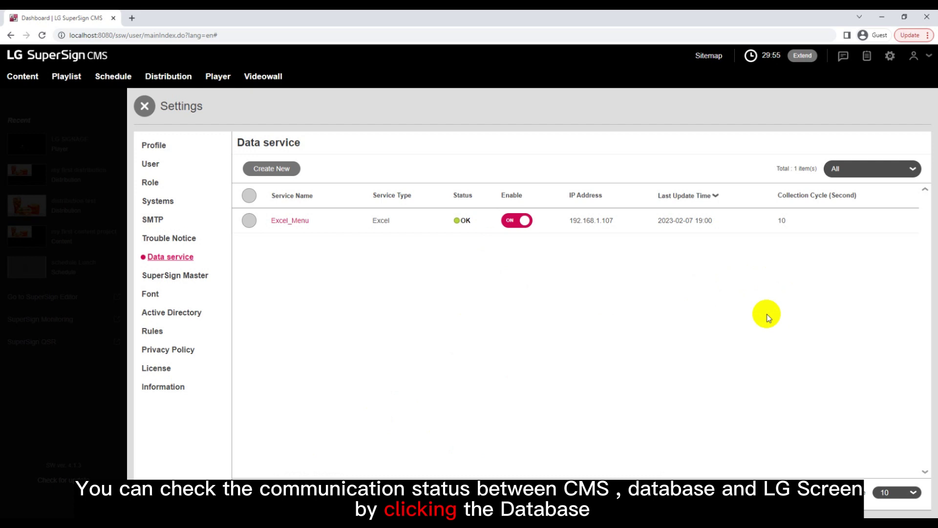
Review Excel_Menu's details and Recent Log entries, confirming the latest sync shows OK
left_click(290, 221)
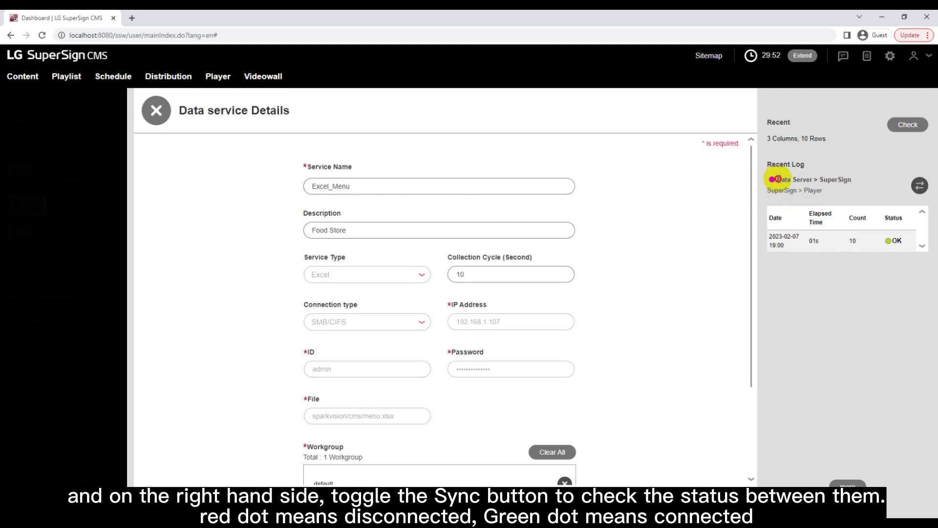
left_click_drag(778, 179, 875, 180)
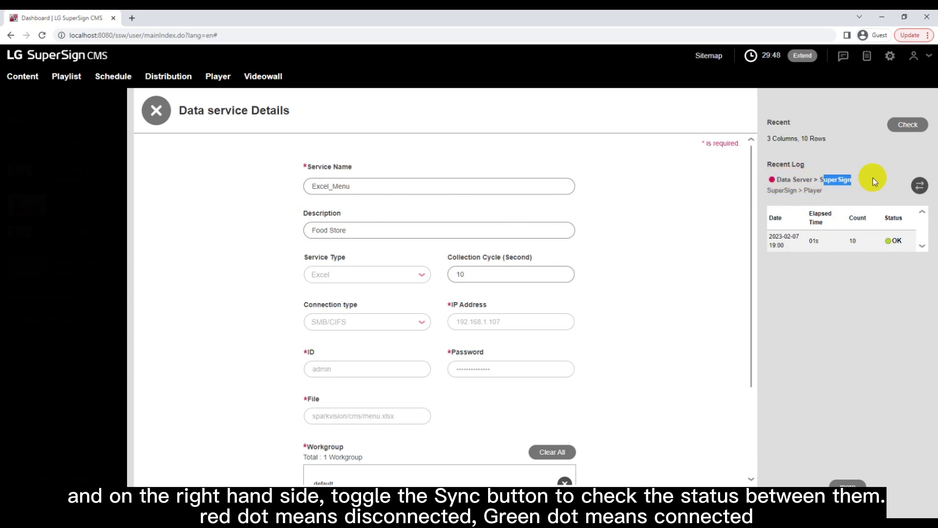
double_click(896, 241)
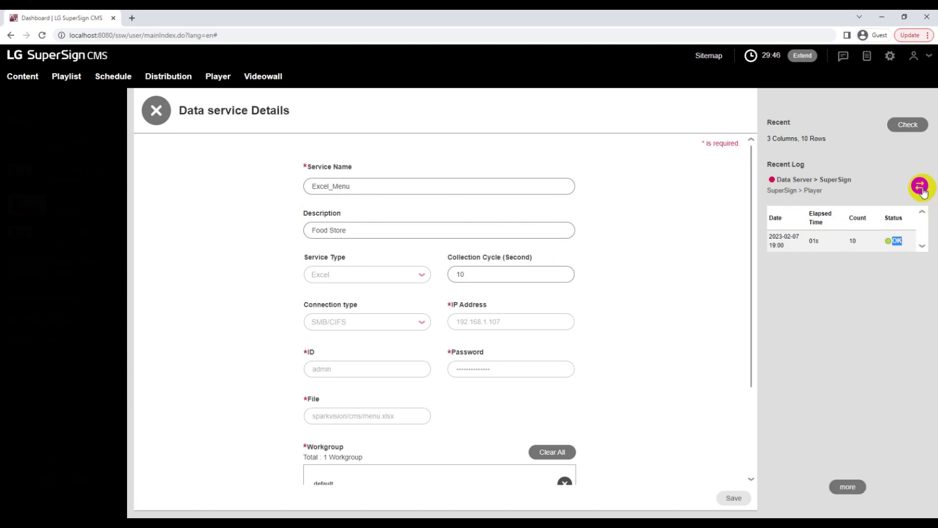
left_click(921, 187)
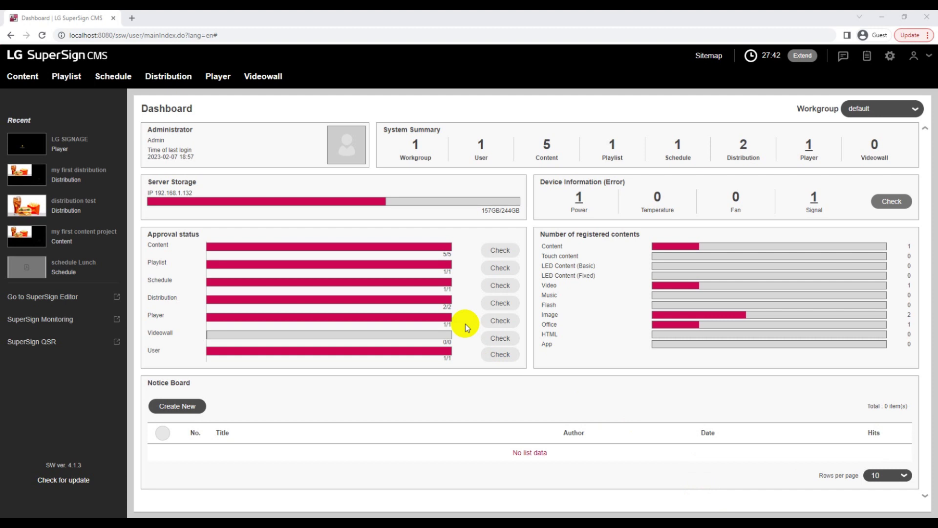
Create new content titled 'Data service' with description 'Menu Board'
left_click(17, 78)
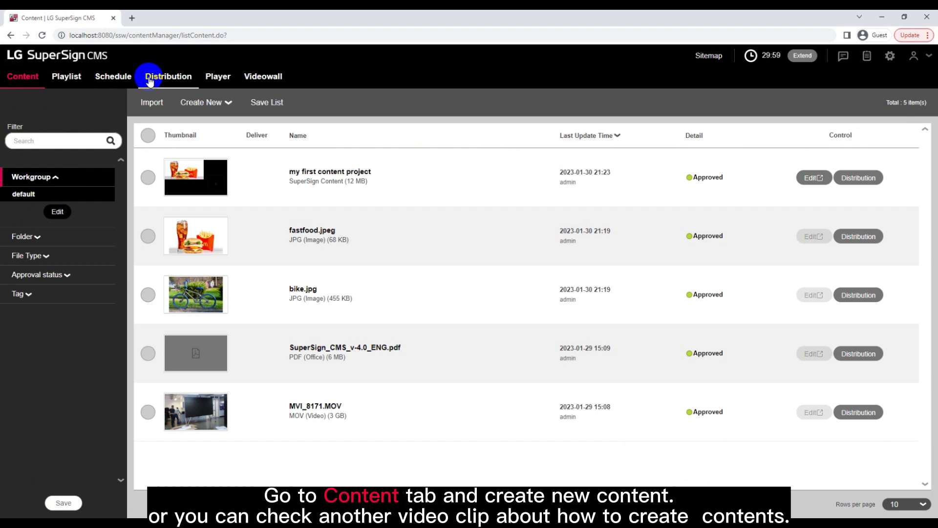
left_click(229, 107)
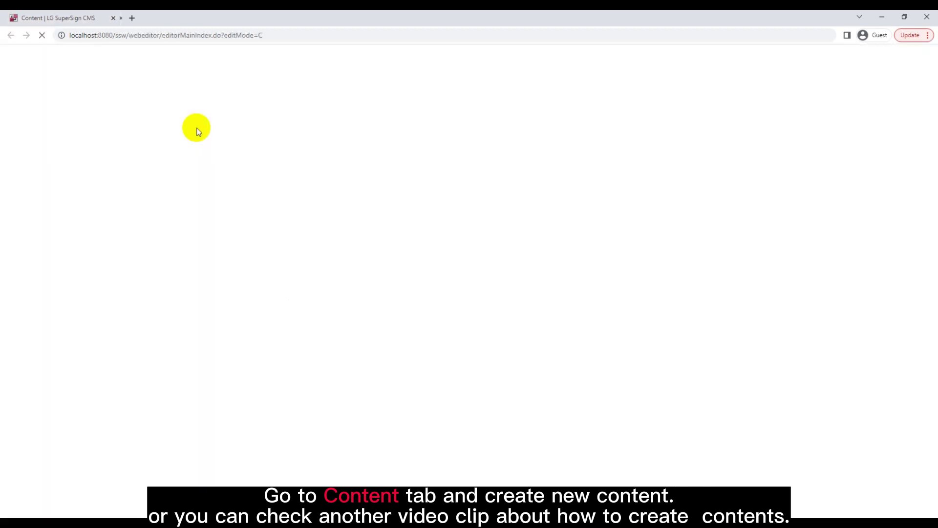
triple_click(352, 185)
type("Data service")
left_click(411, 238)
type("Menu Board")
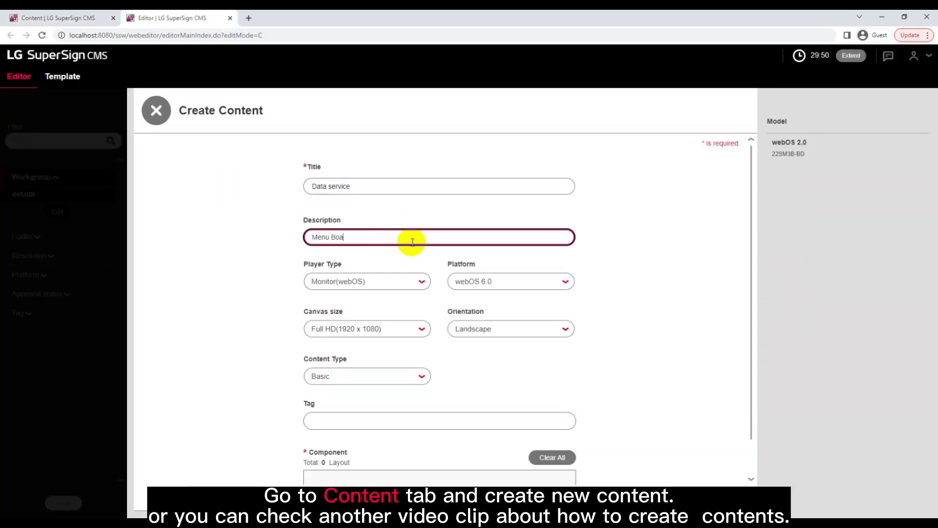
Set the platform to webOS 3.0+ and keep the Ultra HD canvas
left_click(374, 281)
left_click(498, 286)
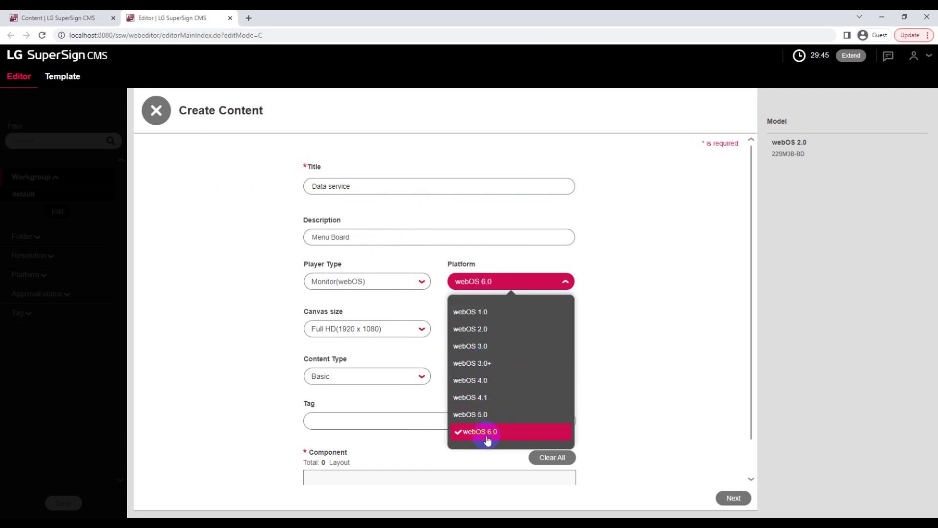
left_click(503, 365)
left_click(388, 329)
left_click(355, 376)
scroll(383, 398, "down", 1)
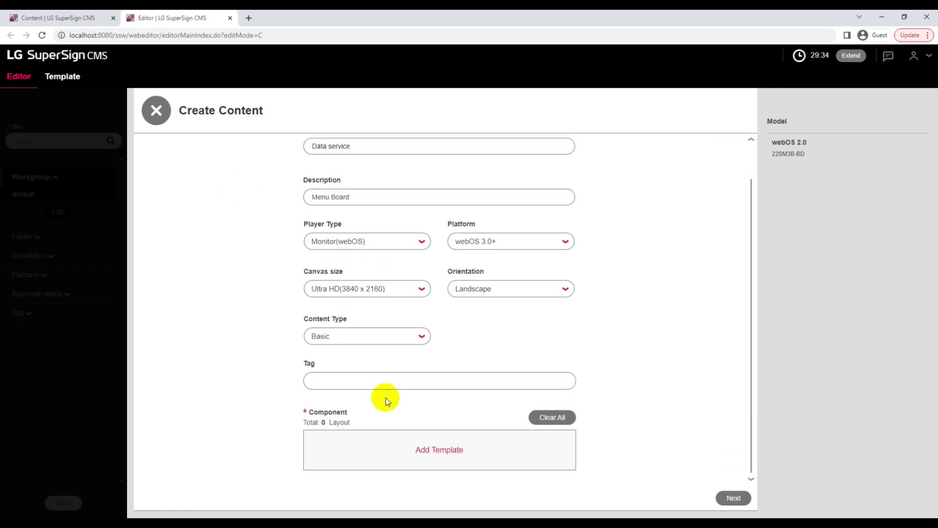
Add tags data and excel, pick the Type 01 layout, and continue to the editor
left_click(388, 380)
type("data")
key("Return")
type("excel")
key("Return")
left_click(440, 450)
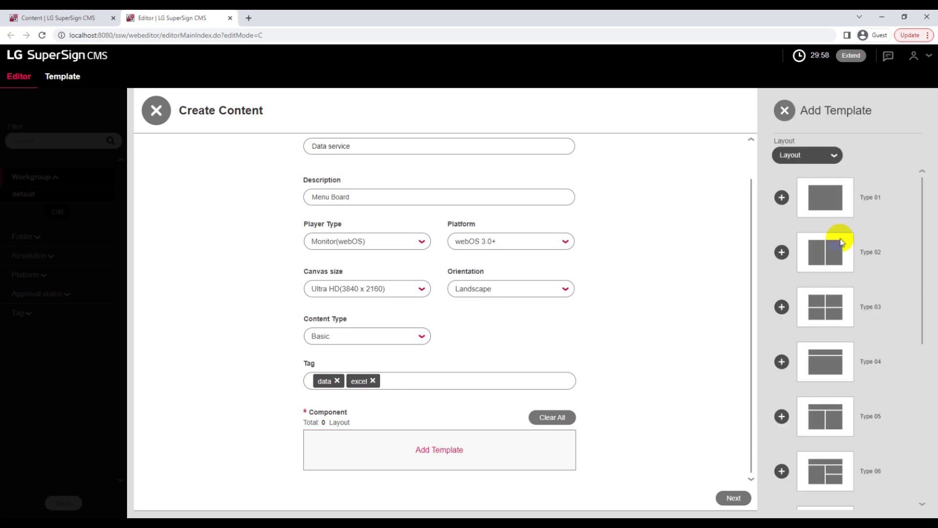
left_click(783, 195)
left_click(732, 497)
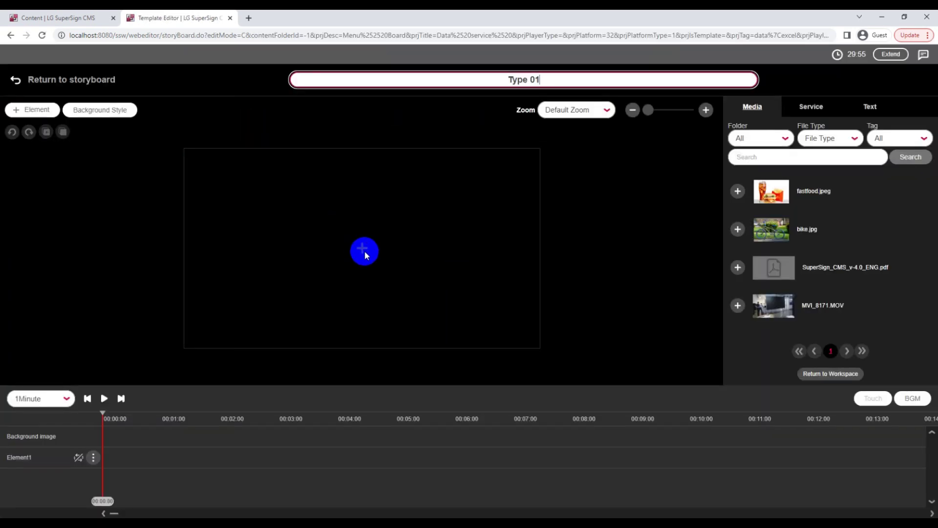
Select the canvas element and list the available data services
left_click(367, 251)
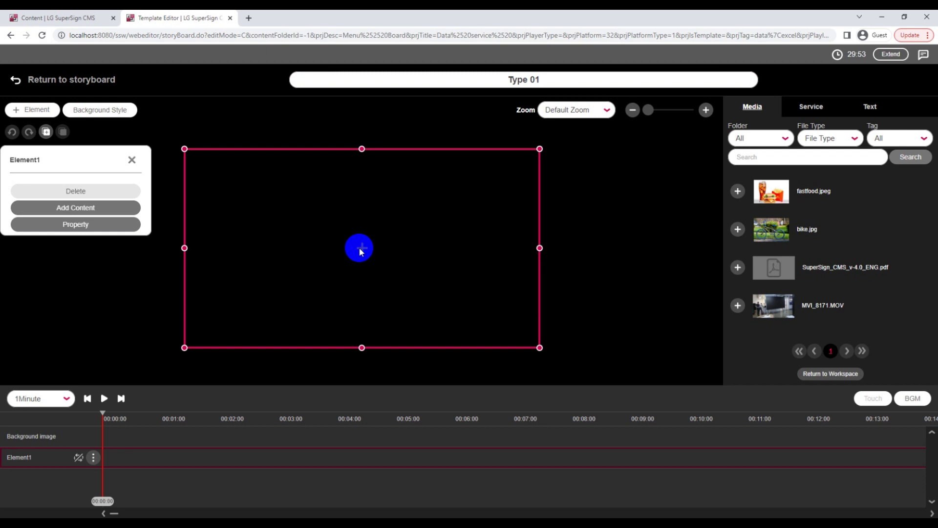
left_click(813, 108)
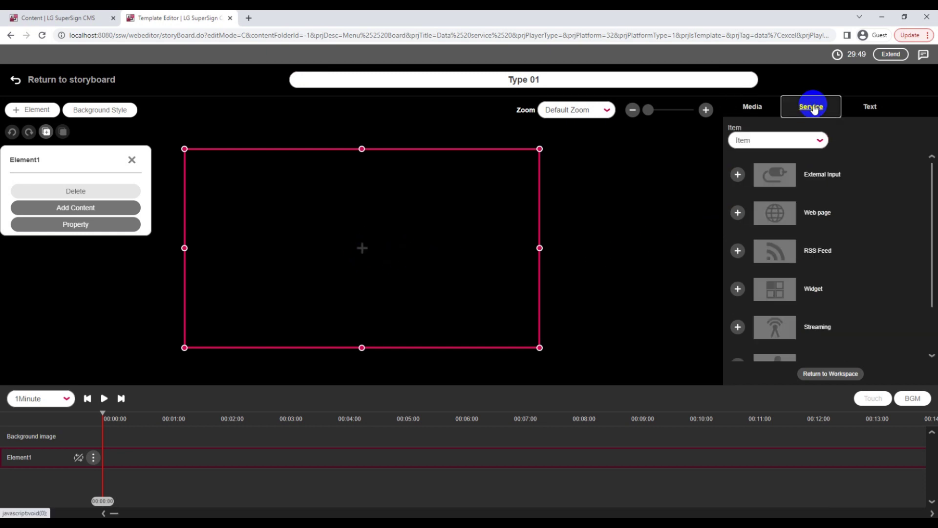
left_click(815, 142)
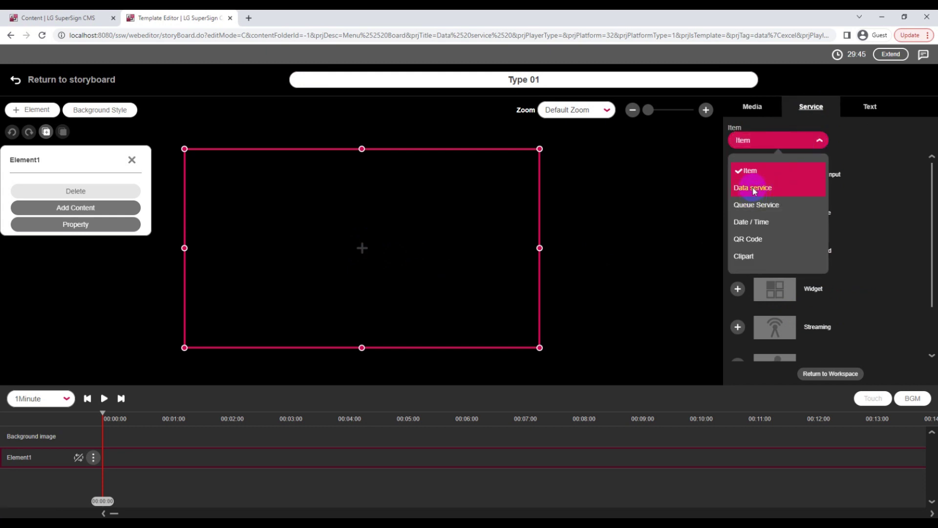
left_click(753, 187)
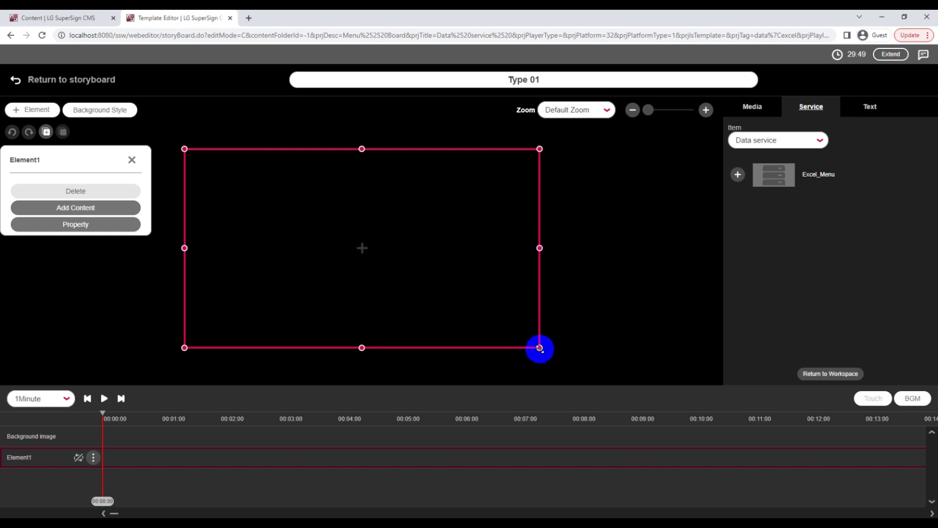
Shrink the zone to a small top-left box and add Excel_Menu to it
left_click_drag(540, 347, 287, 200)
left_click_drag(287, 200, 276, 198)
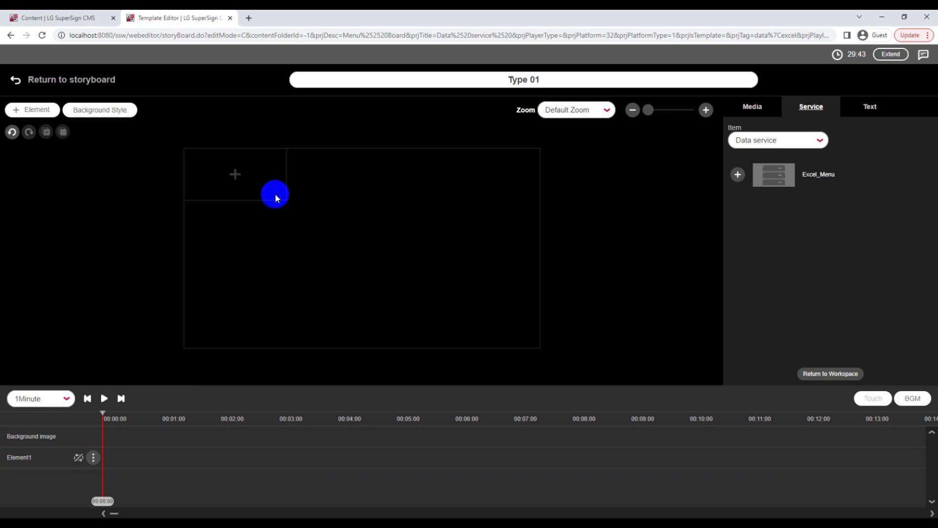
left_click(282, 197)
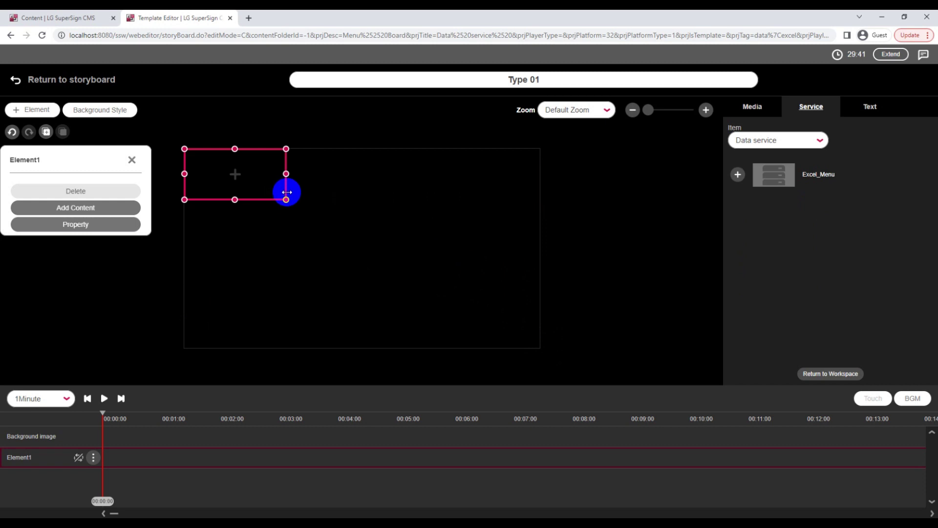
left_click(737, 175)
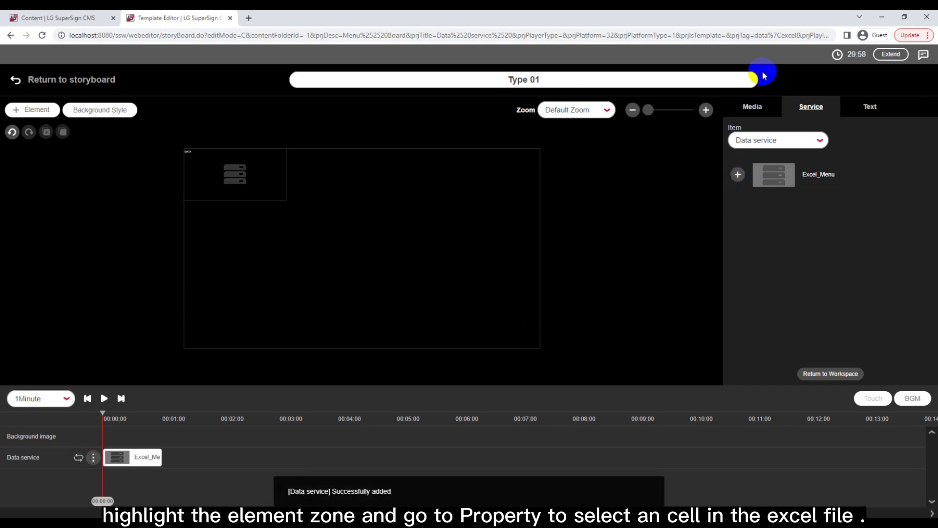
Open the Excel_Menu zone's Data service properties
left_click(238, 175)
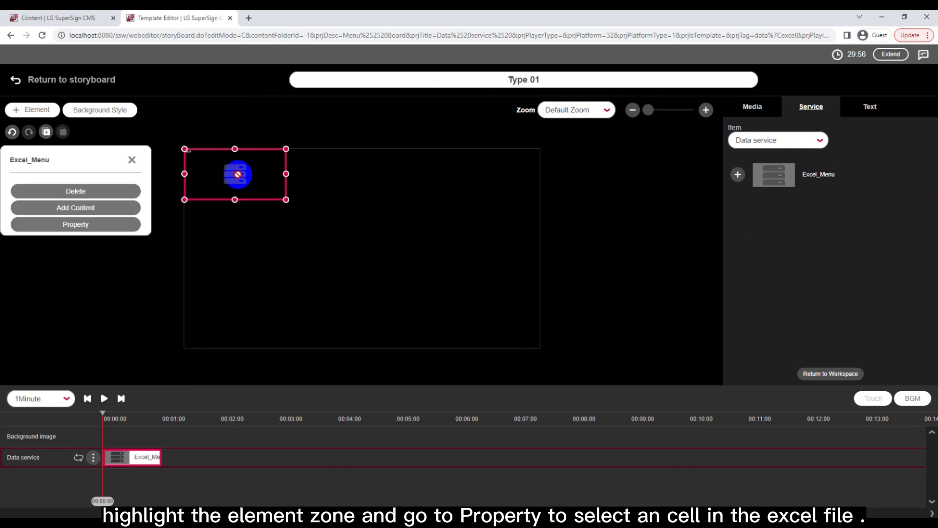
left_click(75, 224)
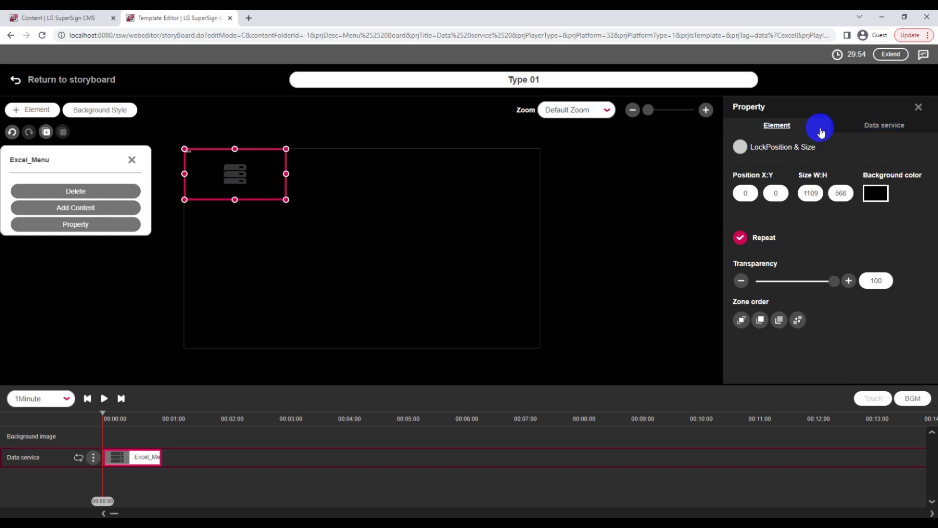
left_click(866, 125)
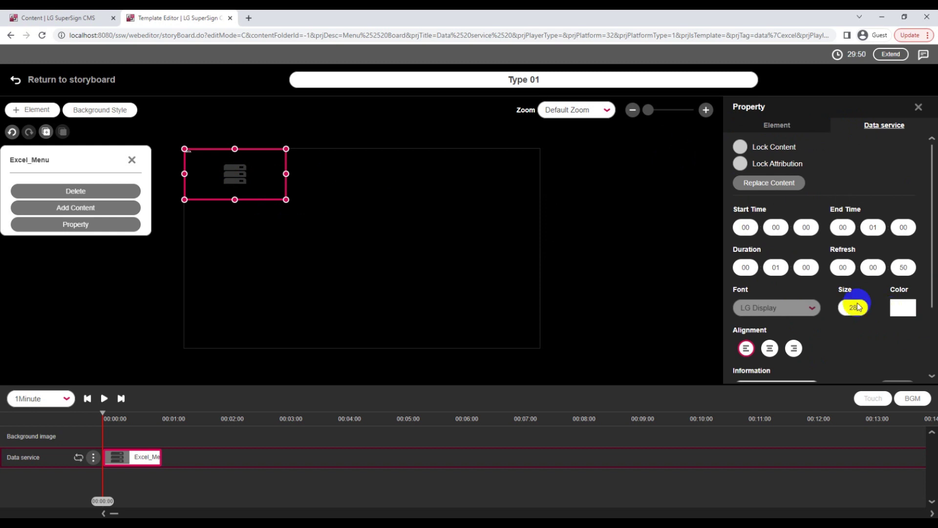
scroll(834, 291, "down", 1)
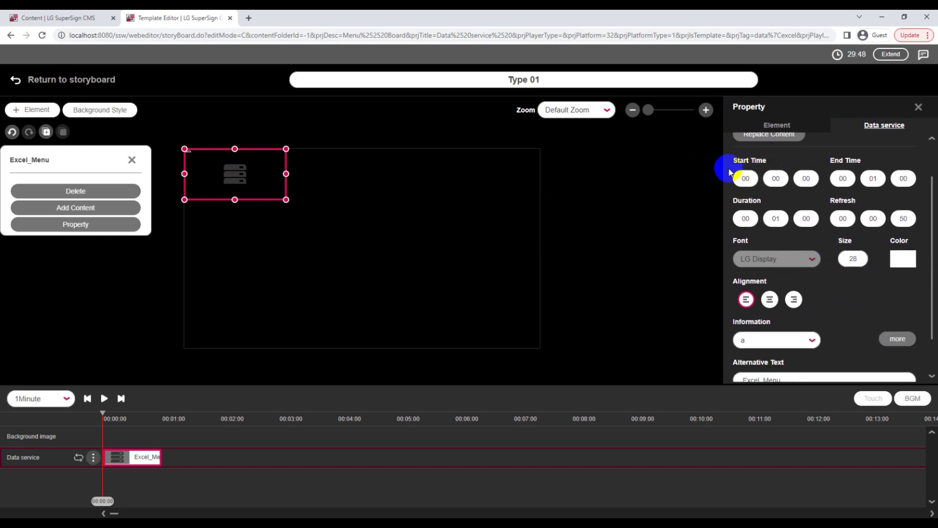
left_click_drag(736, 166, 821, 271)
left_click(840, 301)
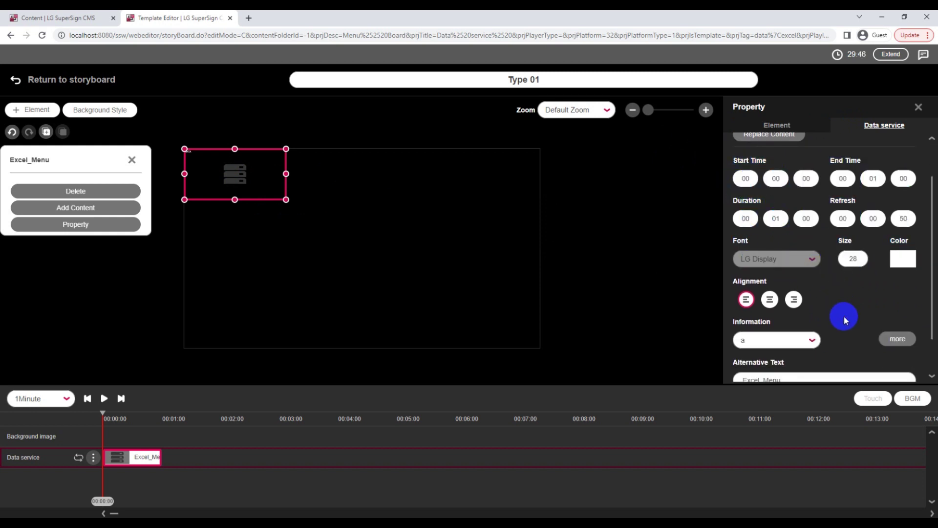
scroll(792, 332, "down", 1)
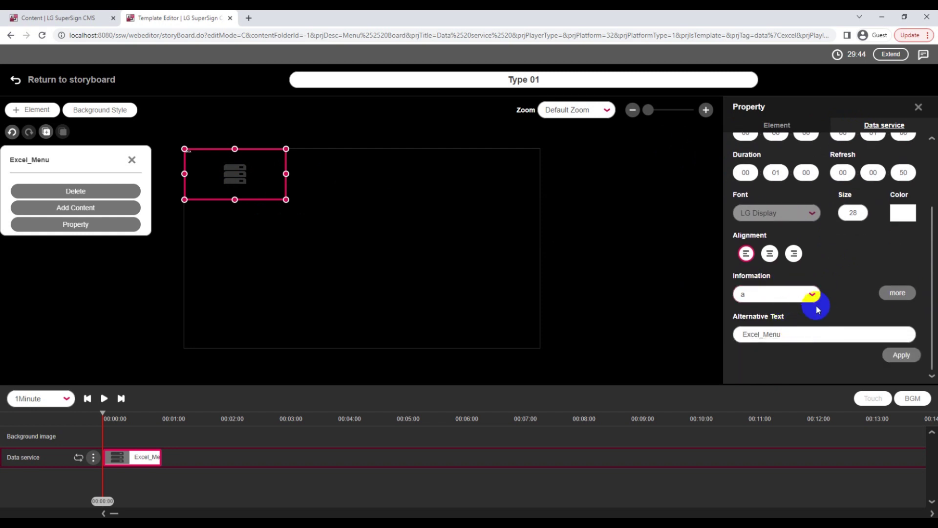
Set the Information column to b, then switch it back to a
left_click(811, 295)
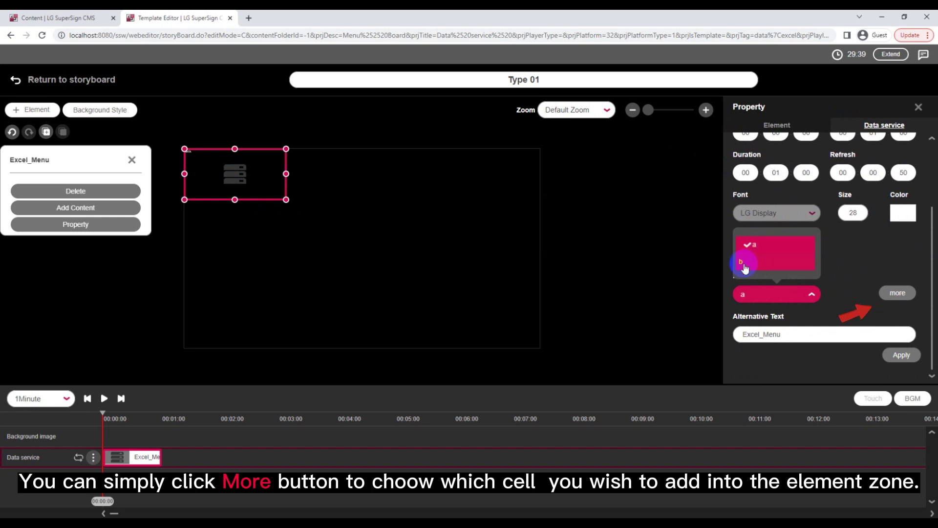
left_click(744, 265)
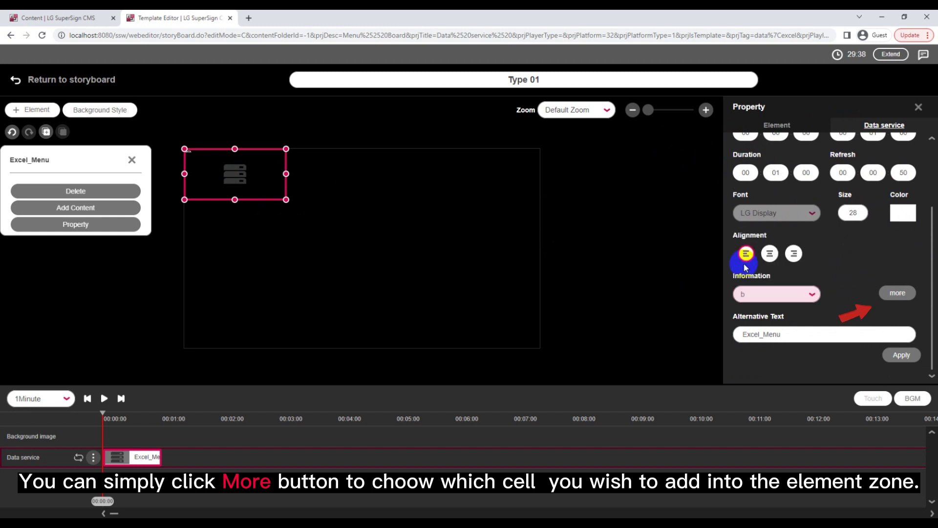
left_click(797, 295)
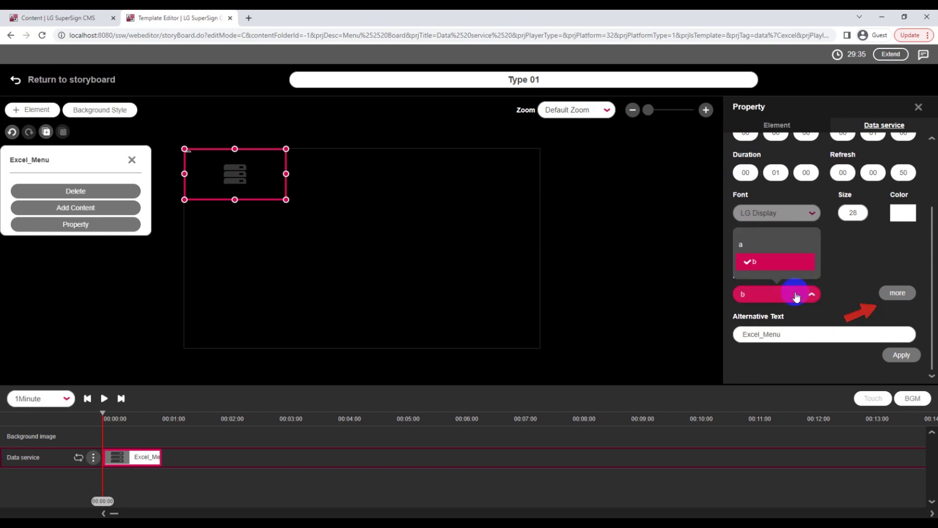
left_click(737, 245)
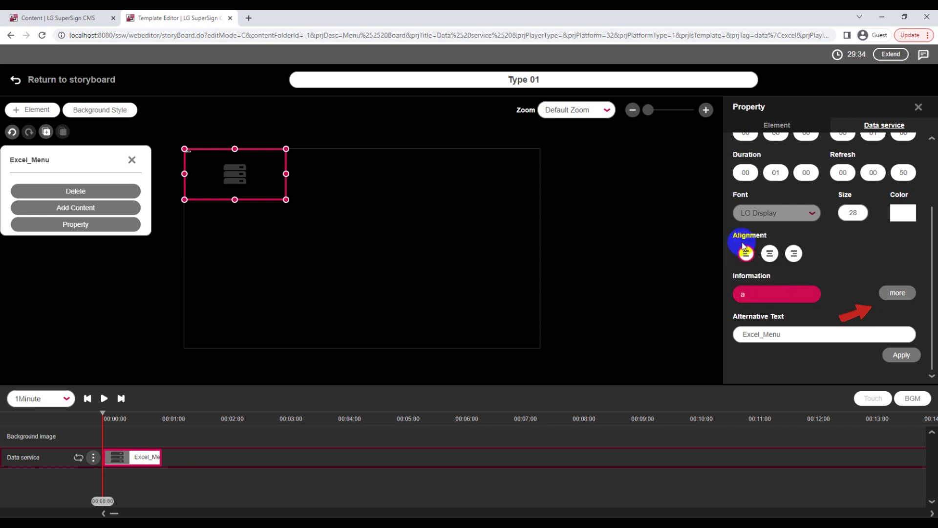
Link the zone to the Coffee cell in column a via the cell picker
left_click(898, 295)
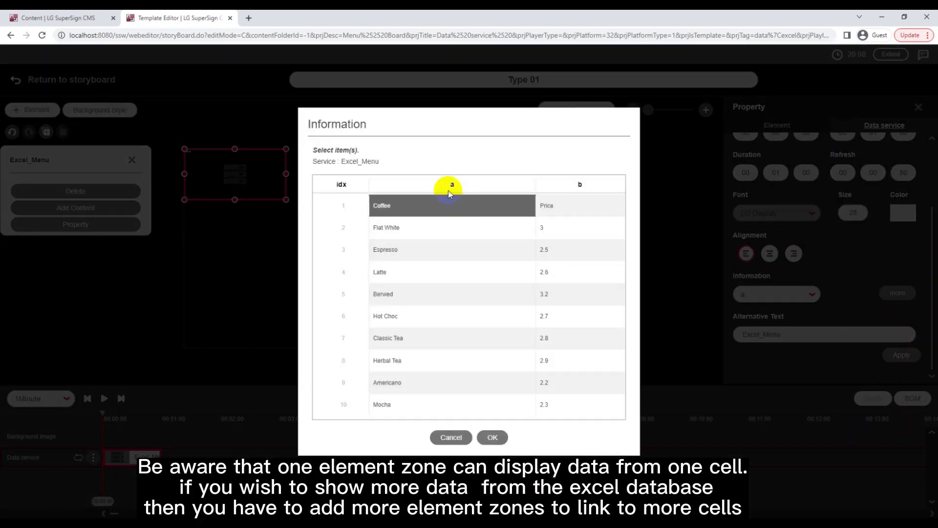
left_click_drag(419, 215, 470, 368)
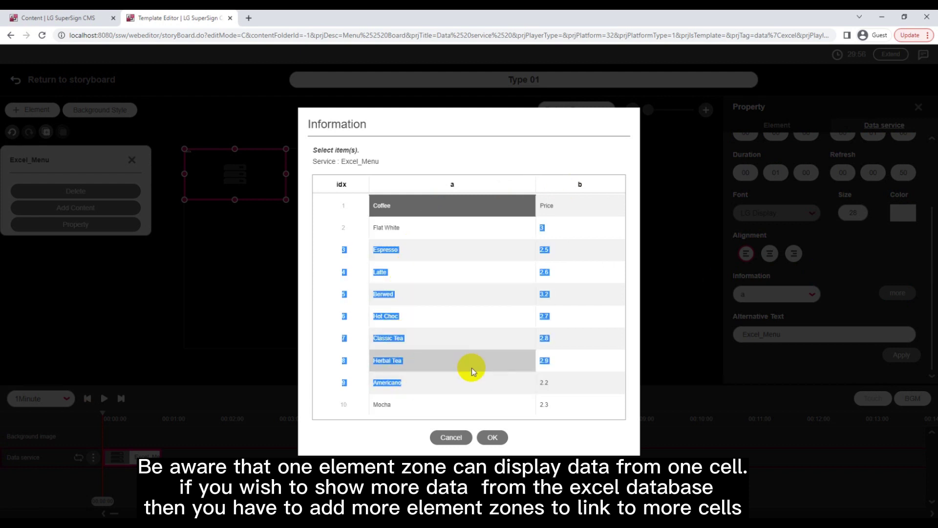
left_click(513, 317)
left_click_drag(589, 222, 562, 295)
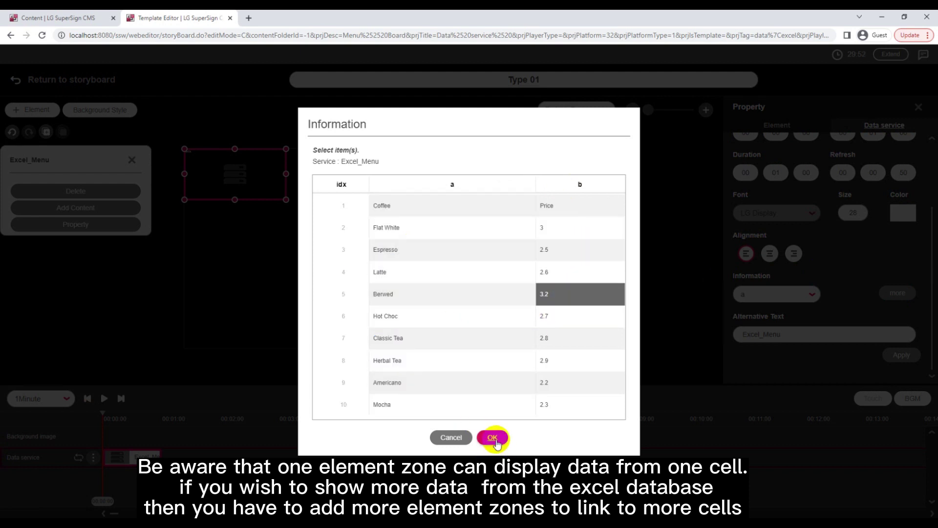
left_click(385, 205)
left_click(493, 437)
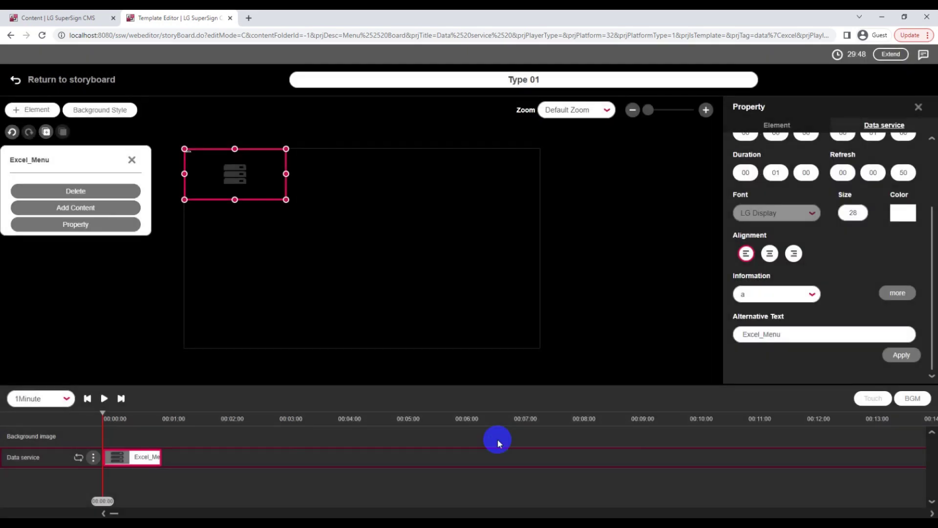
Keep column a as the data source and reconfirm the Coffee cell
left_click(795, 294)
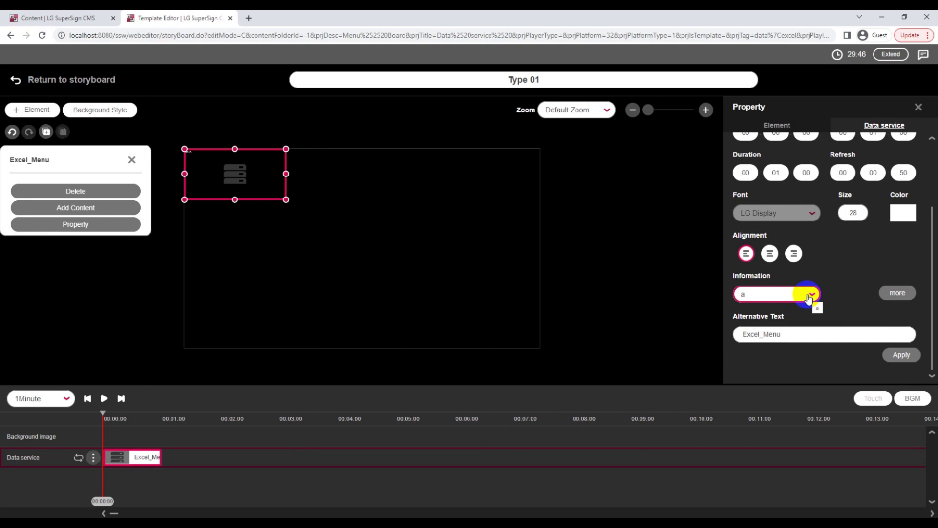
left_click(809, 295)
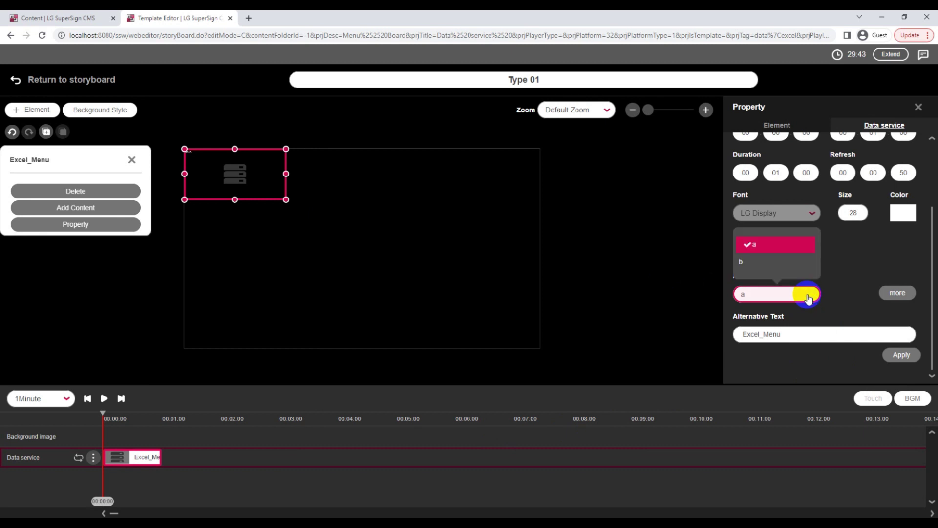
left_click(755, 249)
left_click(875, 295)
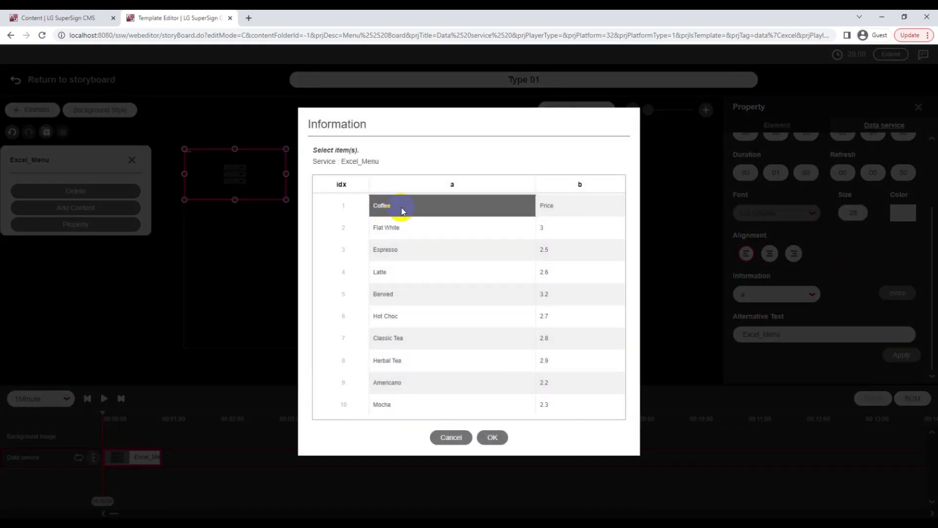
left_click(395, 234)
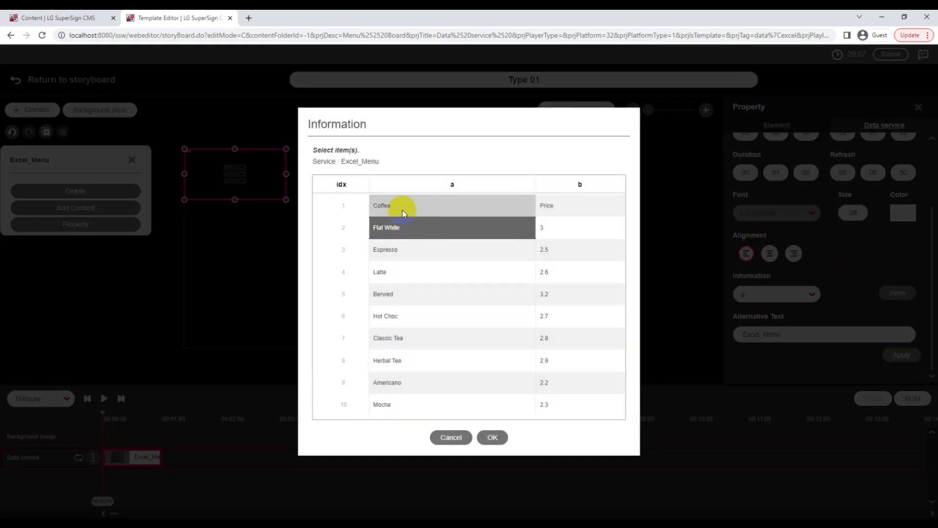
left_click(402, 209)
left_click(492, 438)
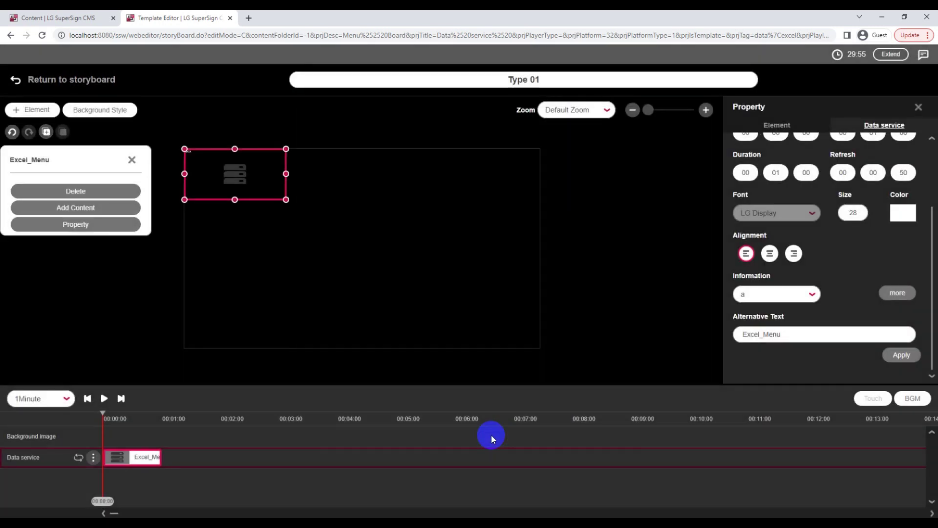
Select the Excel_Menu alternative text, then shrink the first data zone further toward the top-left
double_click(796, 334)
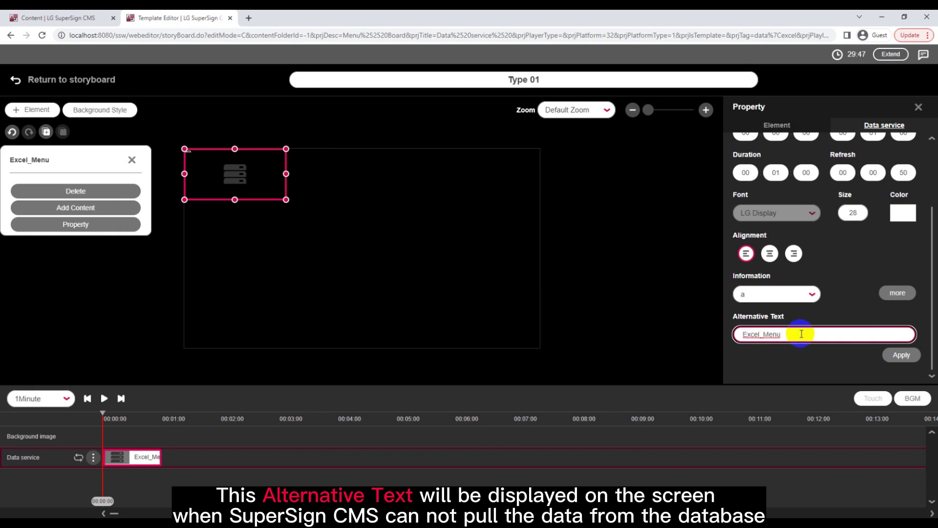
left_click_drag(801, 335, 719, 333)
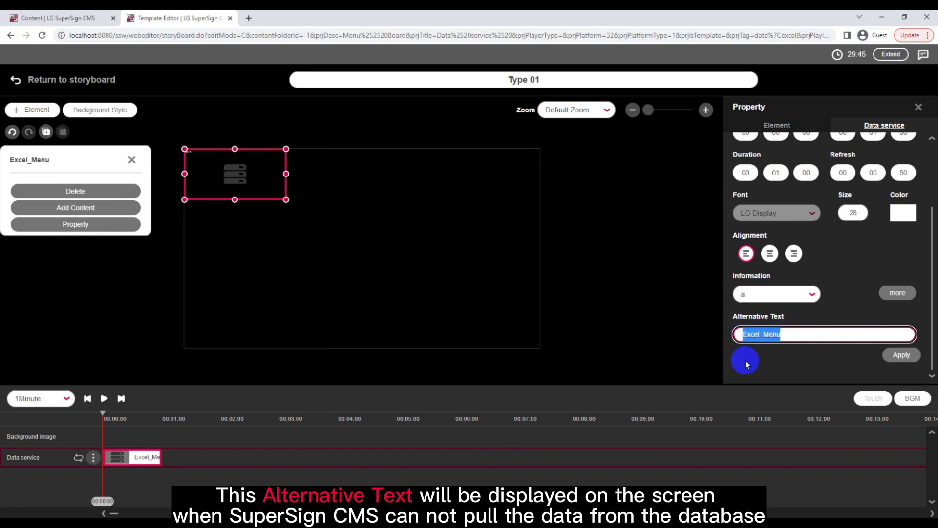
left_click_drag(277, 194, 233, 181)
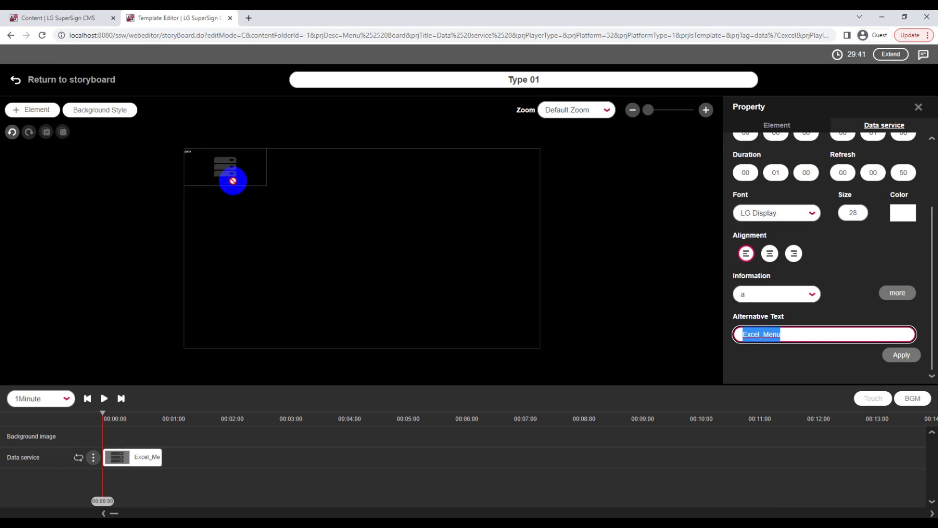
left_click(233, 181)
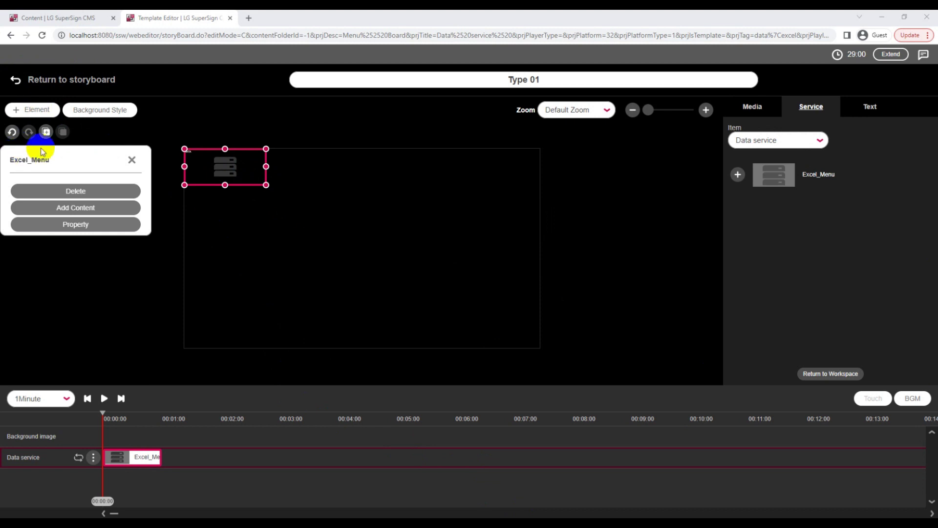
Add Element2 right of the first zone and link its Excel_Menu data service to column b's Price cell
left_click(18, 111)
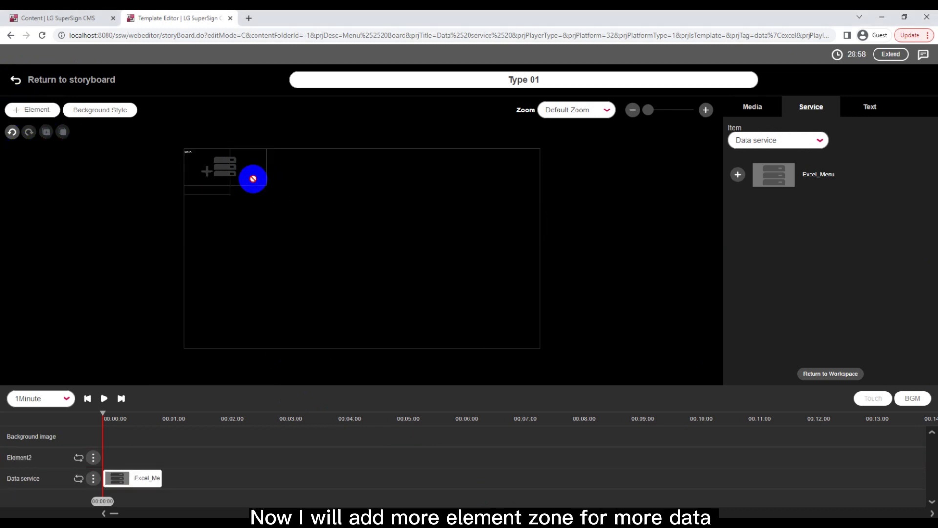
mouse_move(184, 149)
left_mouse_down()
mouse_move(227, 185)
mouse_move(320, 195)
left_mouse_up()
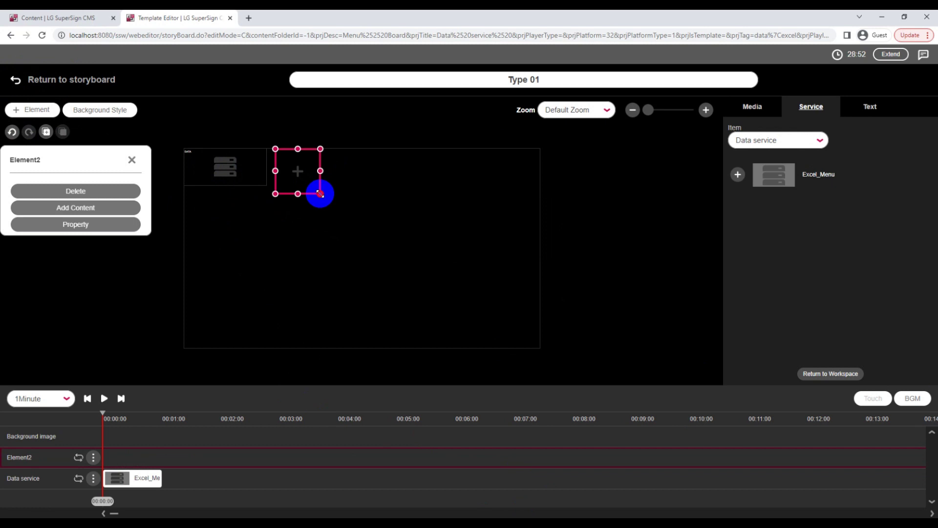
left_click_drag(321, 194, 346, 185)
left_click(739, 174)
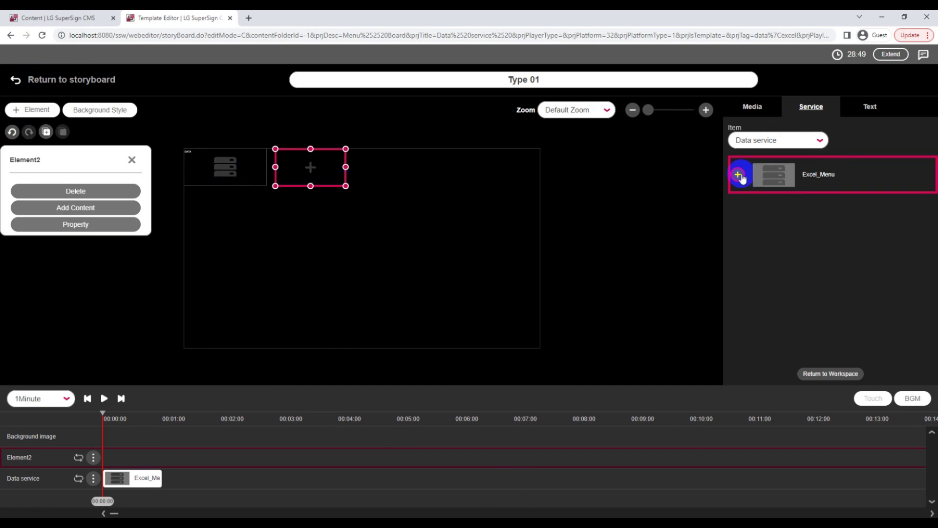
left_click(897, 123)
left_click(897, 292)
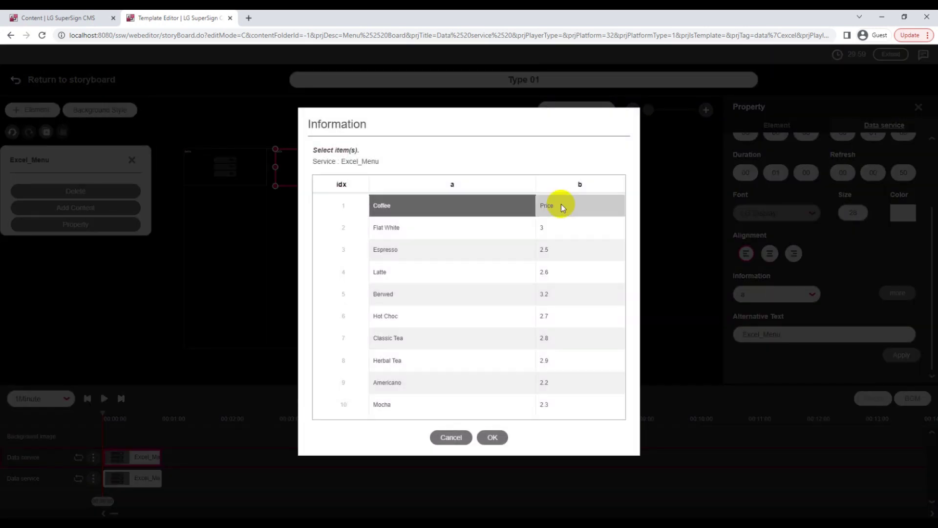
left_click(562, 204)
left_click(492, 435)
Draw an empty third element zone below the first one
left_click(54, 110)
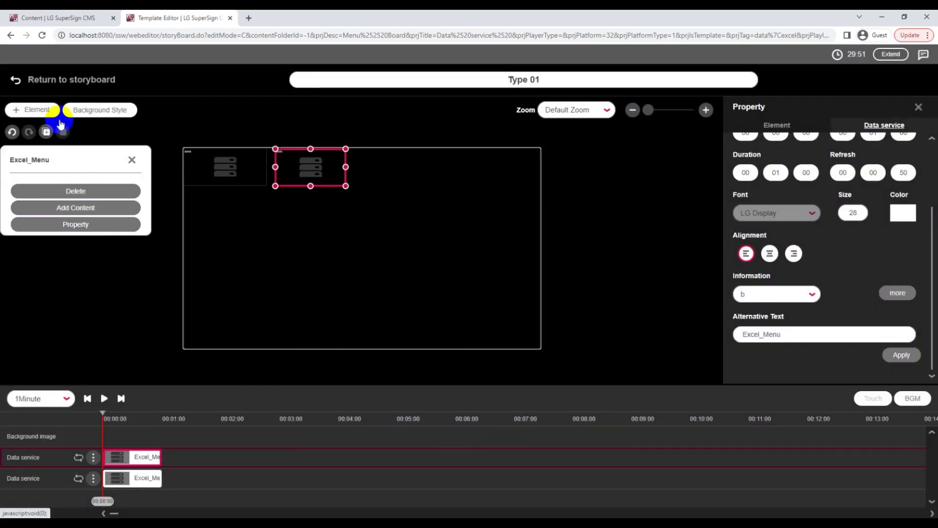
left_click_drag(209, 180, 267, 221)
left_click(231, 232)
Attach the Excel_Menu data service to the third zone and confirm its linked cell
left_click(743, 181)
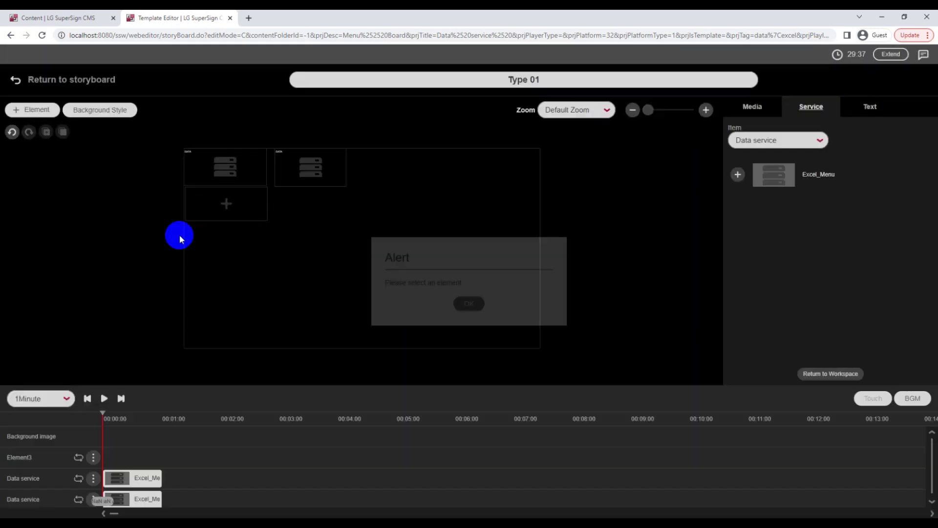
left_click(186, 215)
left_click(737, 174)
left_click(885, 125)
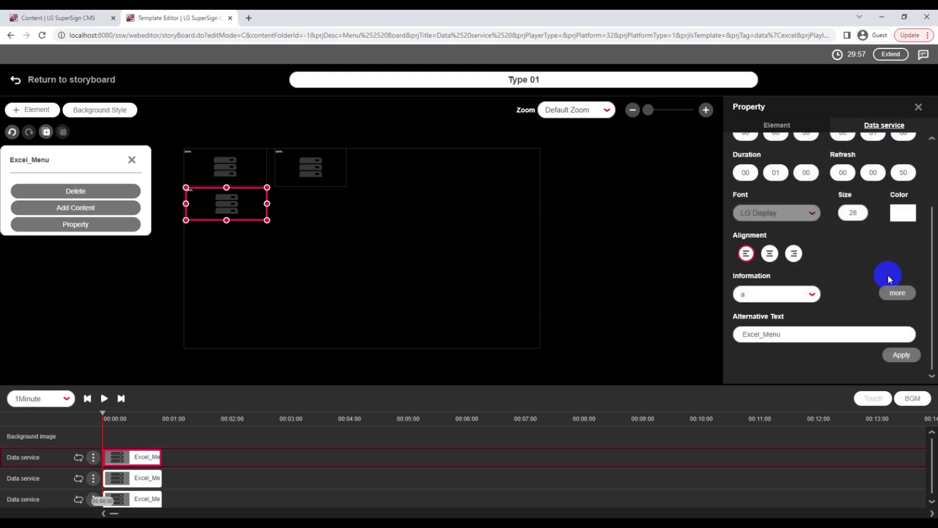
left_click(898, 293)
left_click(490, 436)
Add a fourth zone beside the third, linked to an Excel_Menu cell, completing the two-by-two grid
left_click(36, 110)
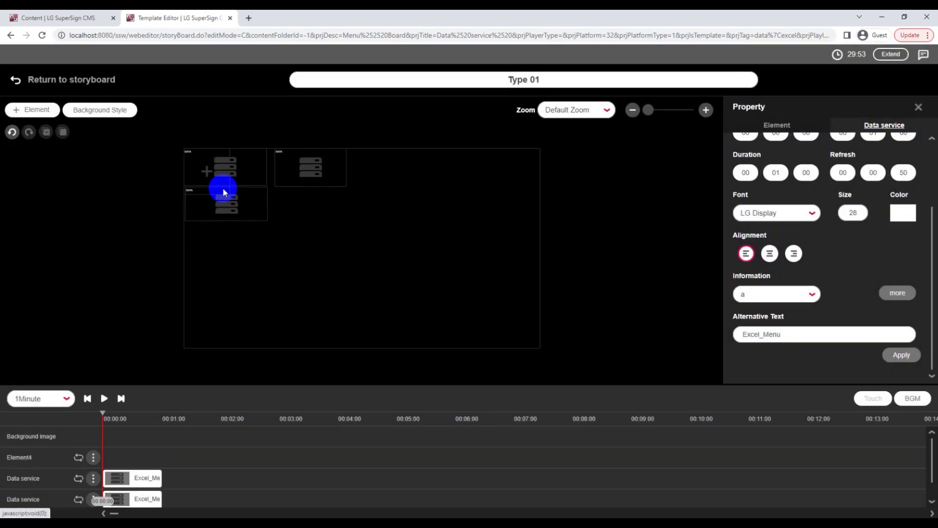
left_click_drag(325, 236, 349, 220)
left_click(737, 174)
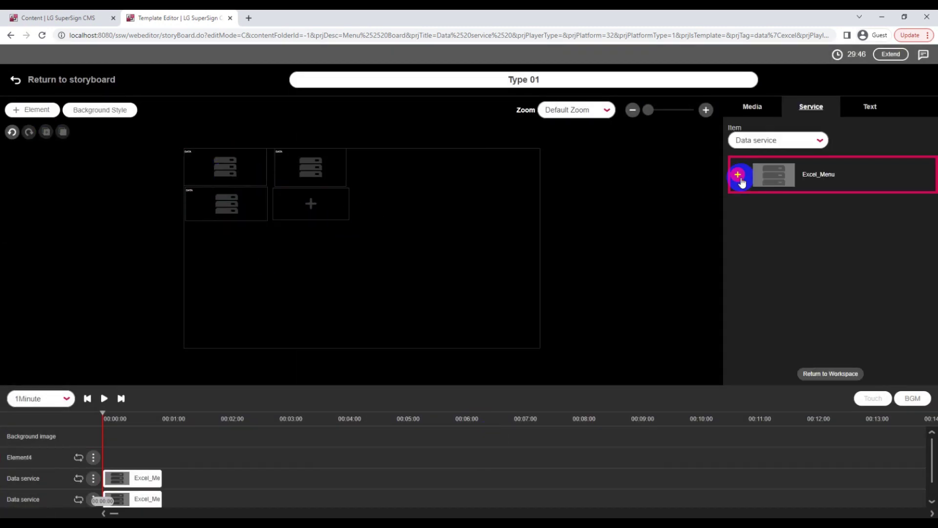
left_click(298, 206)
left_click(738, 174)
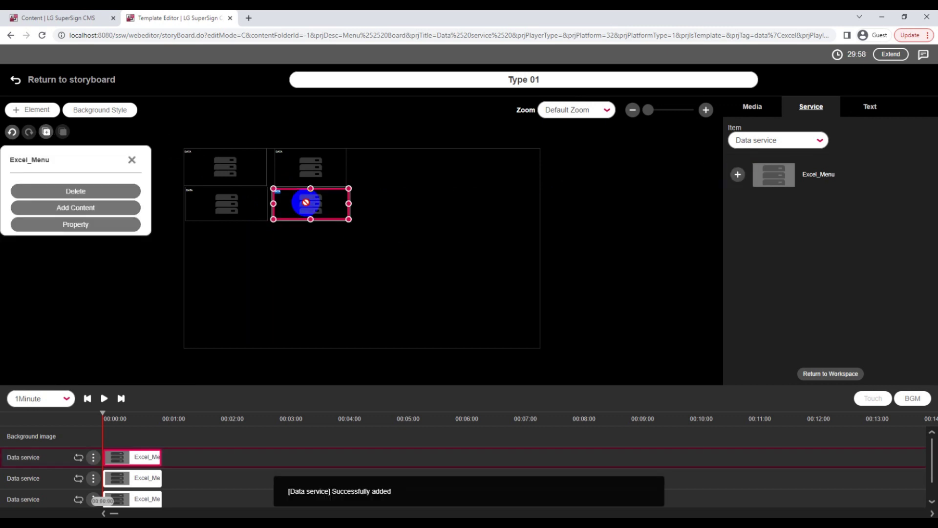
left_click(898, 293)
left_click(488, 437)
left_click(287, 191)
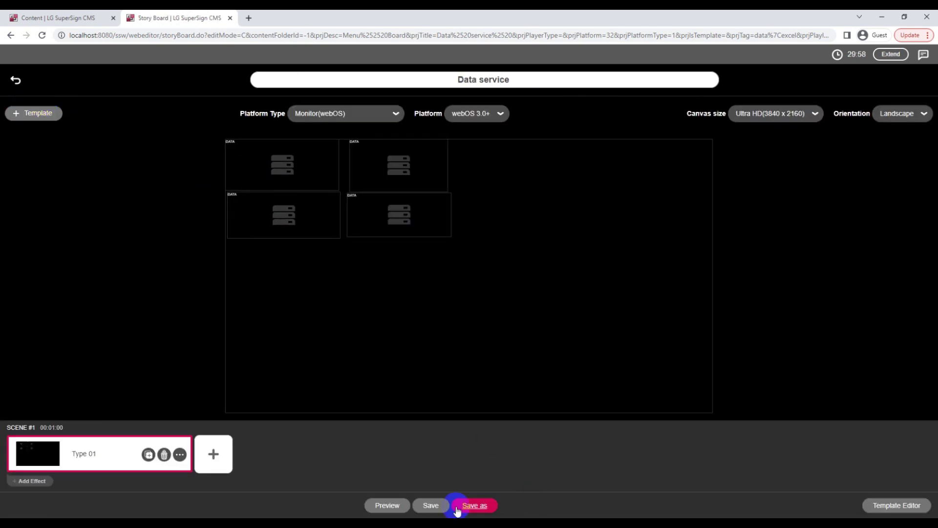
Save the four-zone project as new content named 'Data service' and acknowledge the success message
left_click(431, 507)
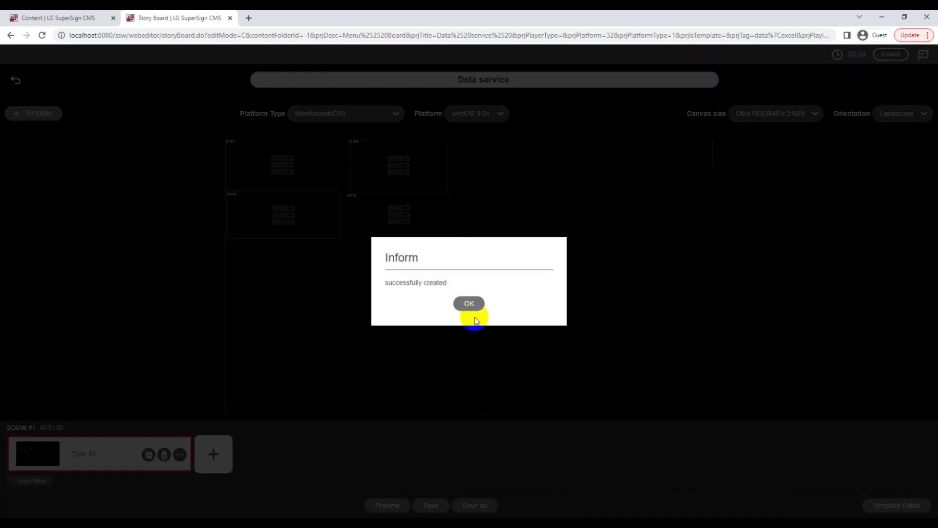
left_click(469, 304)
Refresh the content list and start a new distribution for the 'Data service' content
left_click(63, 18)
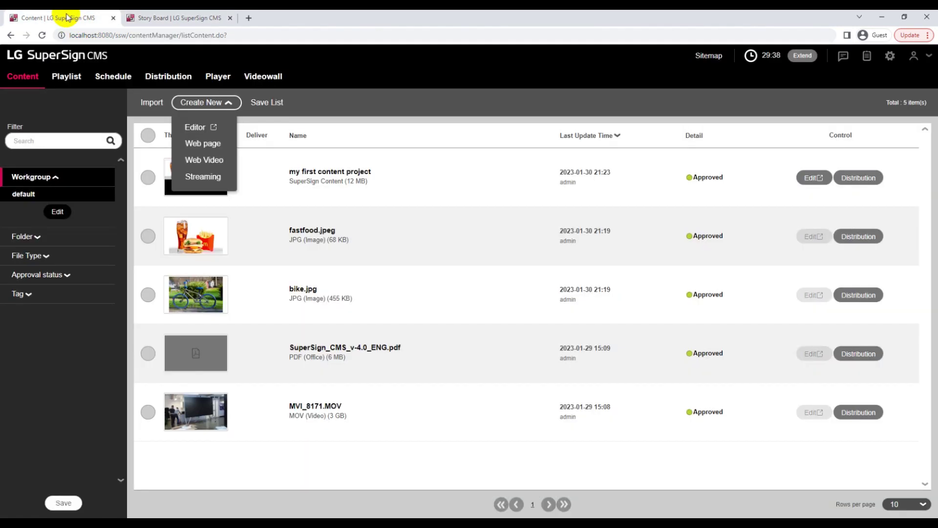
left_click(42, 35)
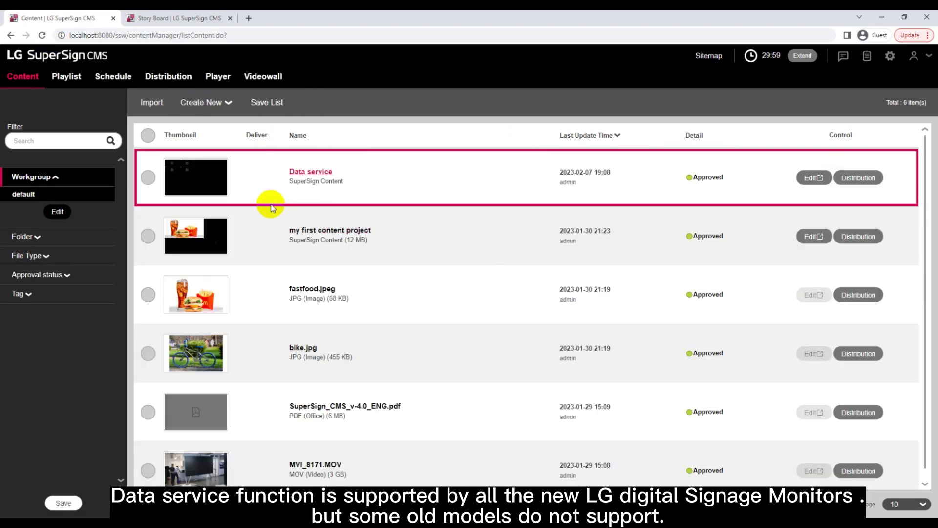
left_click(859, 178)
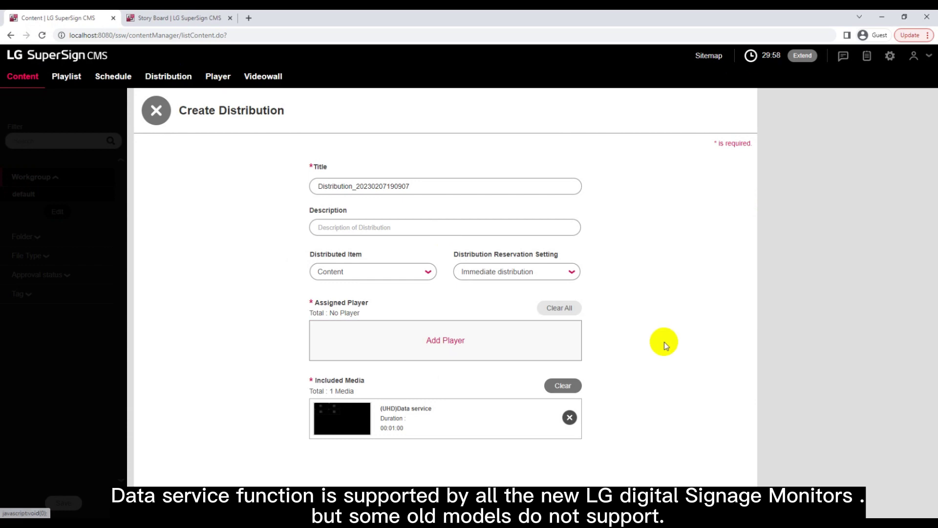